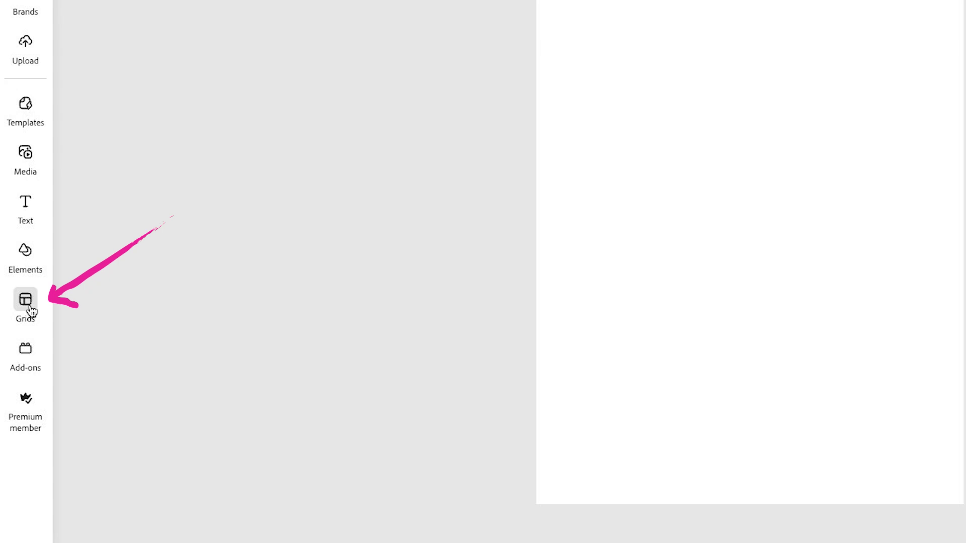
# Add the two-row, four-column desert photo grid to the page.
pyautogui.click(22, 376)
pyautogui.scroll(-15, 217, 377)
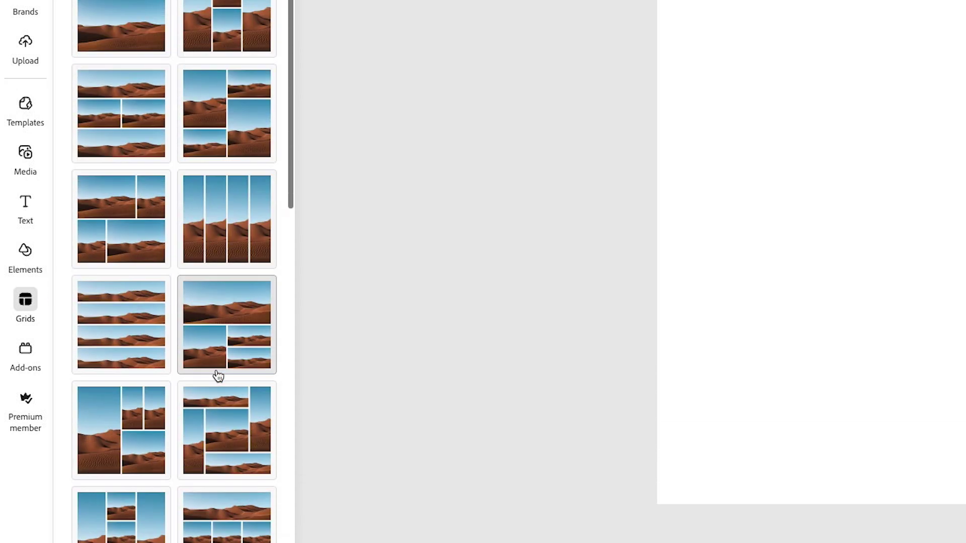
pyautogui.scroll(-5, 217, 376)
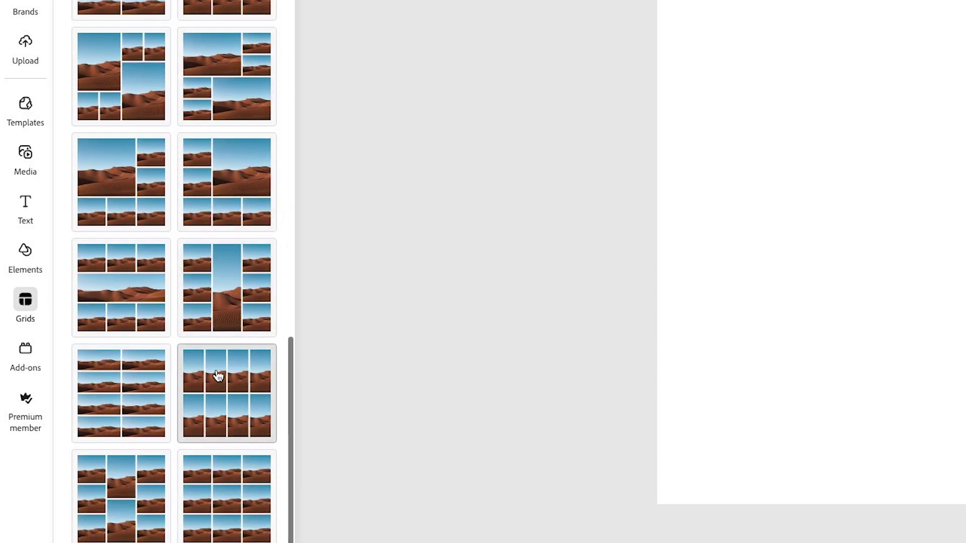
pyautogui.click(227, 399)
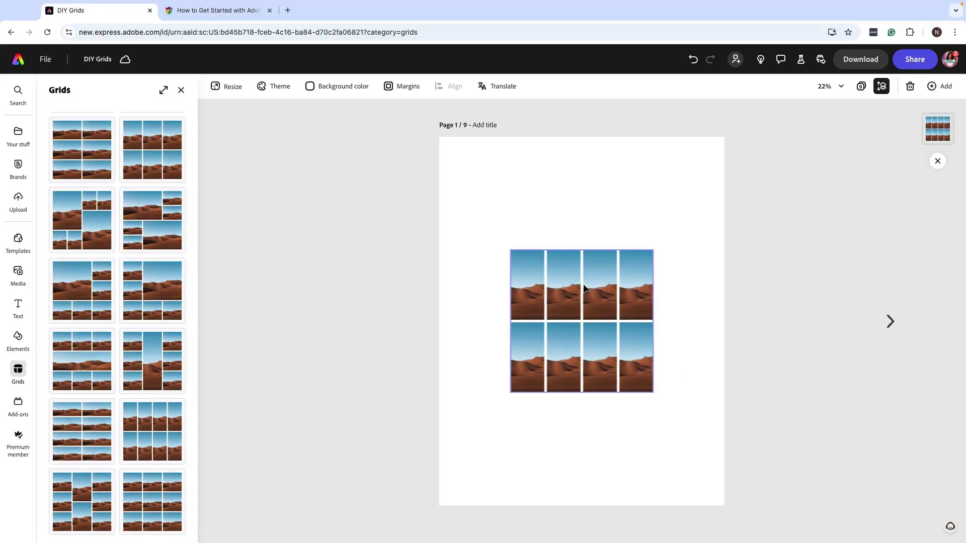
# Move the grid to the top-left, stretch it to page width and shorten its height.
pyautogui.click(583, 288)
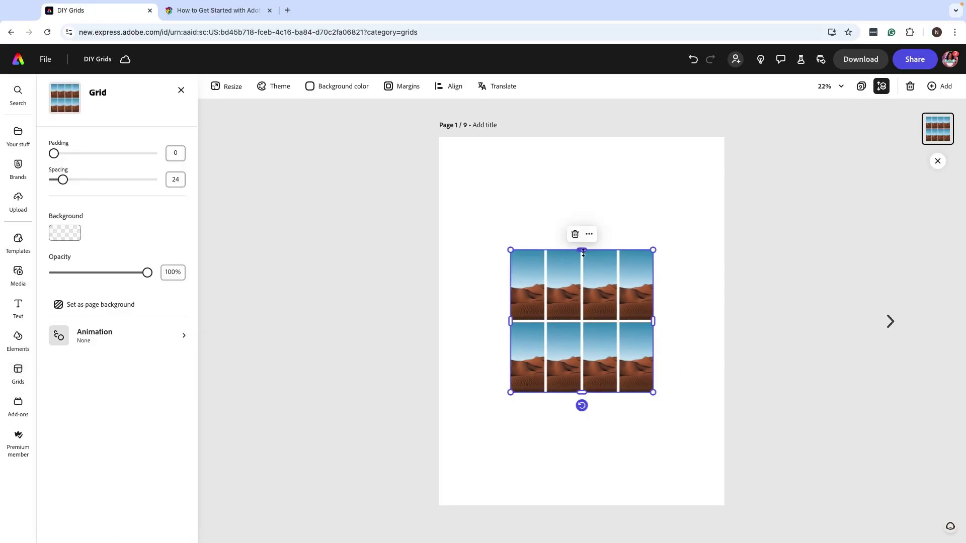
pyautogui.moveTo(523, 260); pyautogui.dragTo(460, 157)
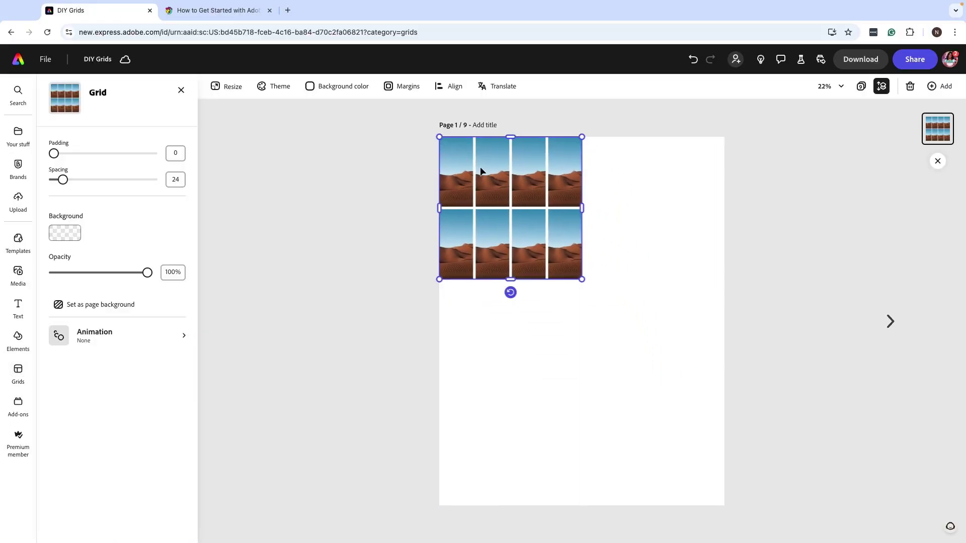
pyautogui.moveTo(585, 280); pyautogui.dragTo(735, 403)
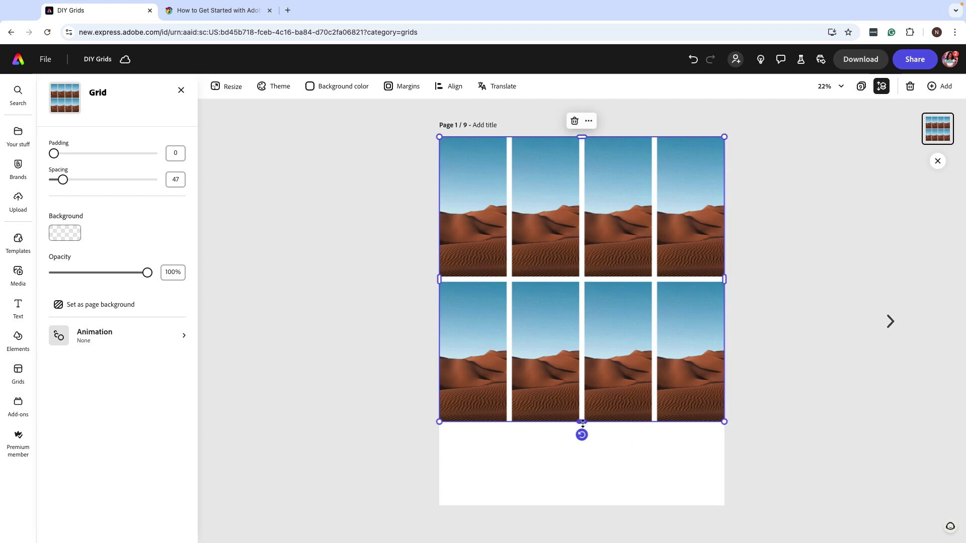
pyautogui.moveTo(582, 423); pyautogui.dragTo(582, 324)
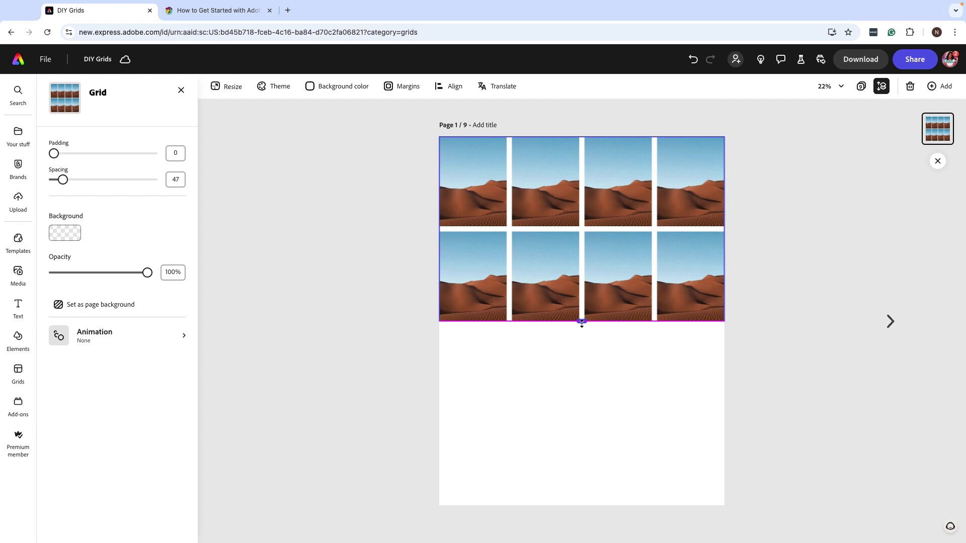
# Set the grid's padding to 60 and its spacing to 35.
pyautogui.moveTo(582, 324); pyautogui.dragTo(581, 322)
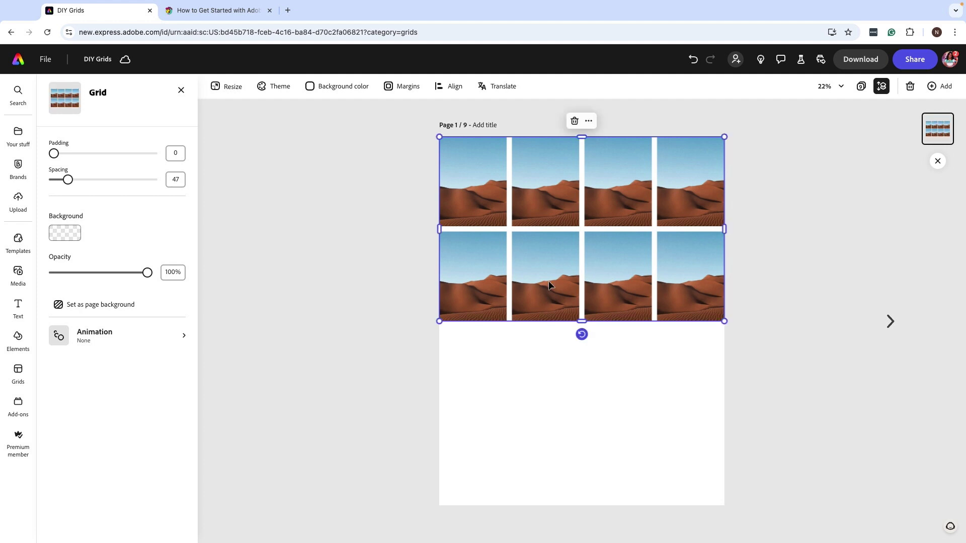
pyautogui.click(175, 153)
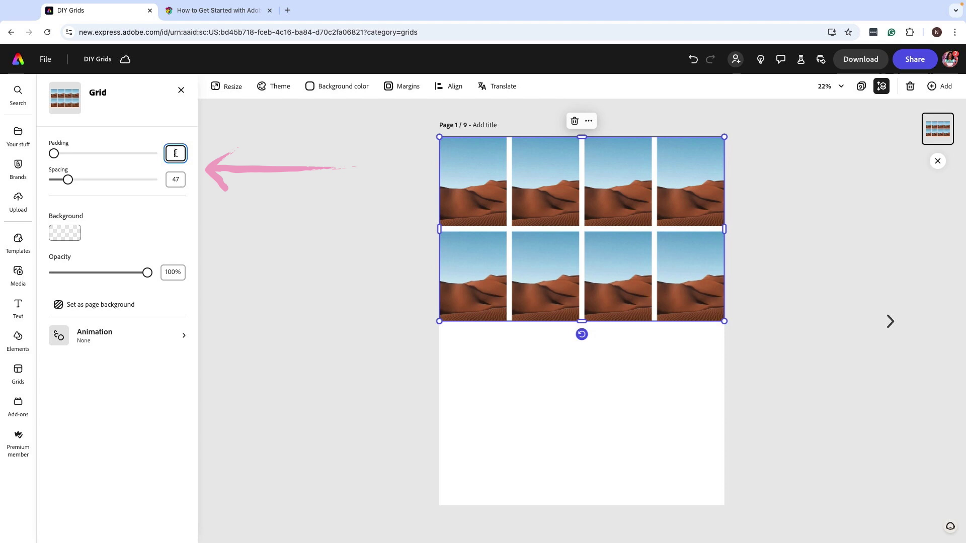
pyautogui.press('Return')
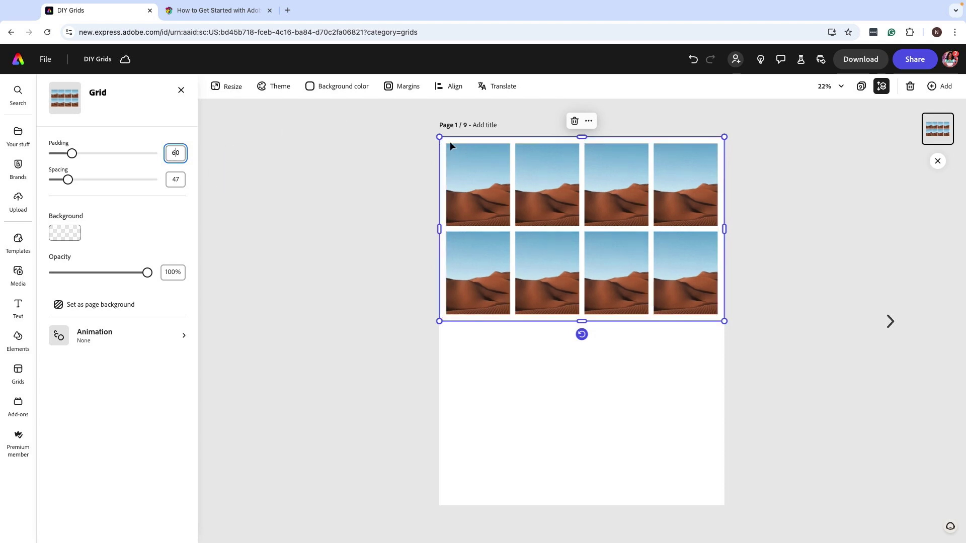
pyautogui.click(175, 179)
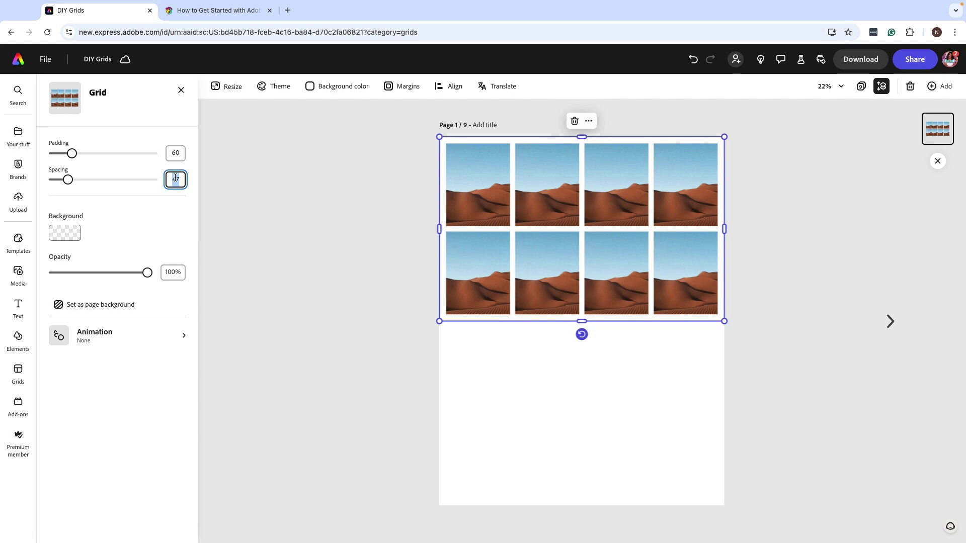
pyautogui.write('35')
pyautogui.press('Return')
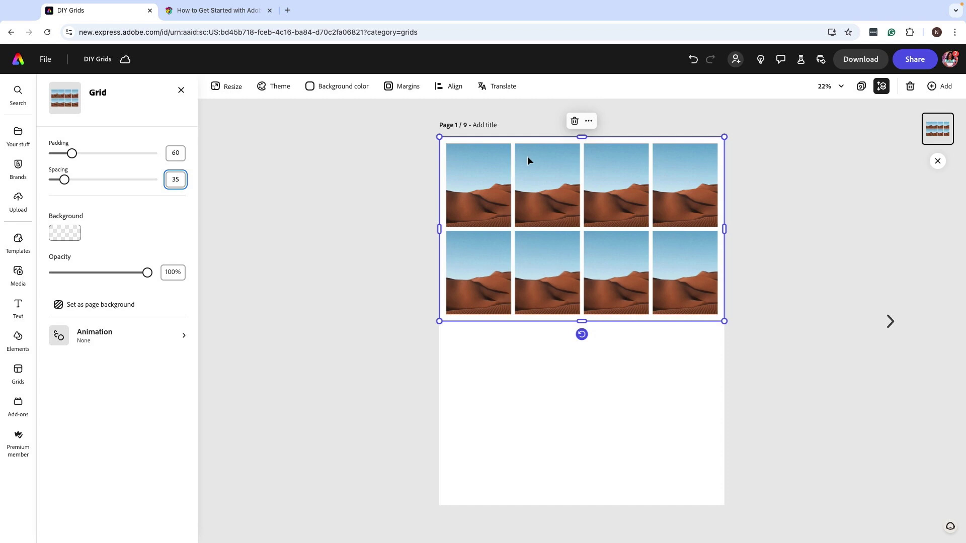
# Stretch the grid toward the page's bottom edge and duplicate it.
pyautogui.moveTo(582, 321); pyautogui.dragTo(583, 326)
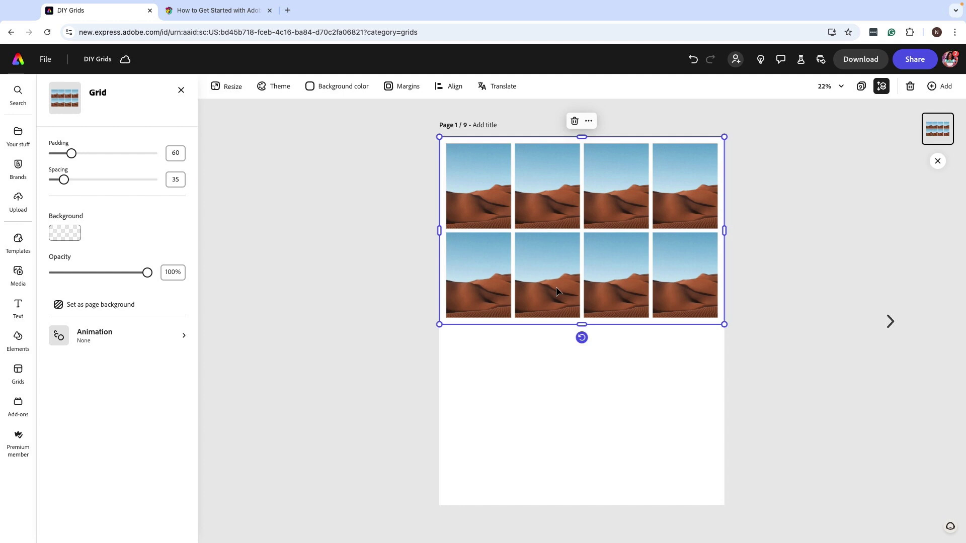
pyautogui.moveTo(540, 265); pyautogui.dragTo(548, 442)
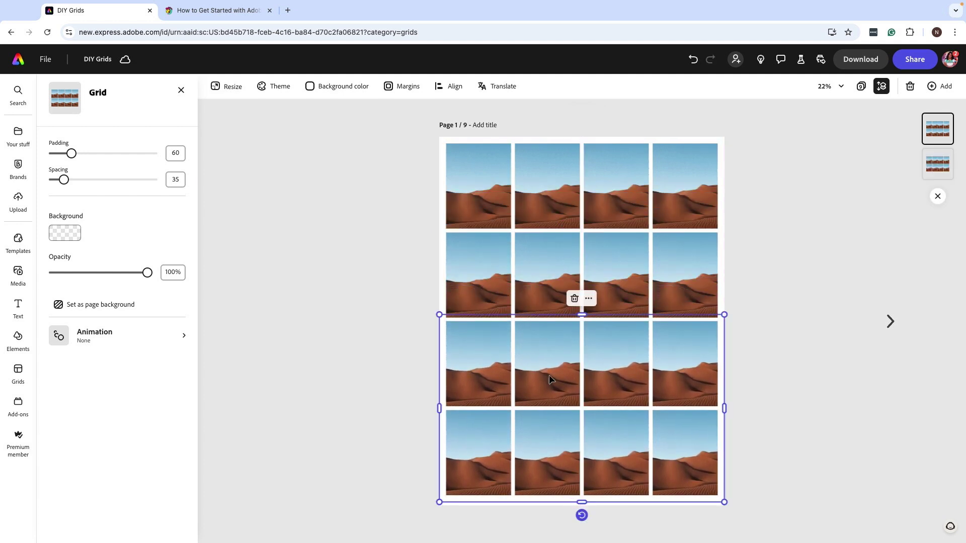
pyautogui.rightClick(542, 348)
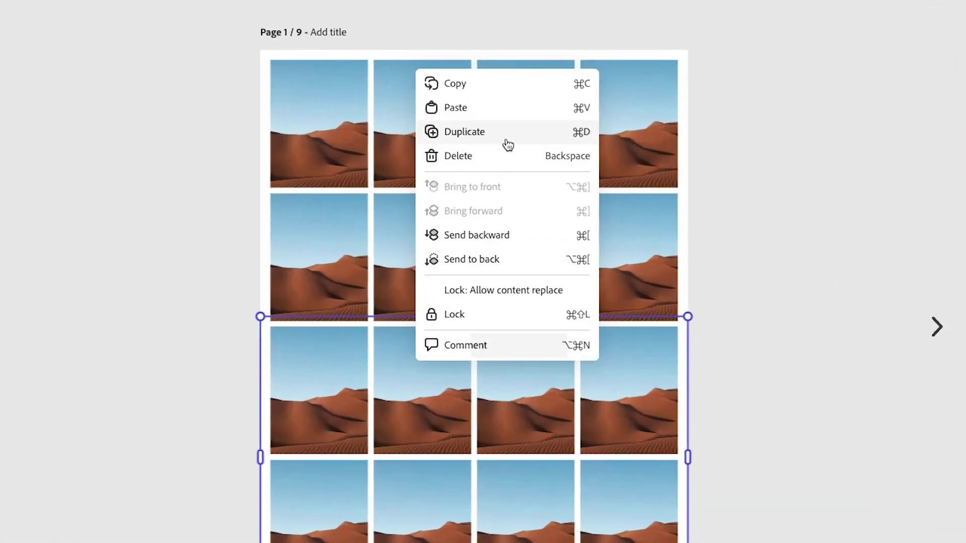
pyautogui.click(508, 145)
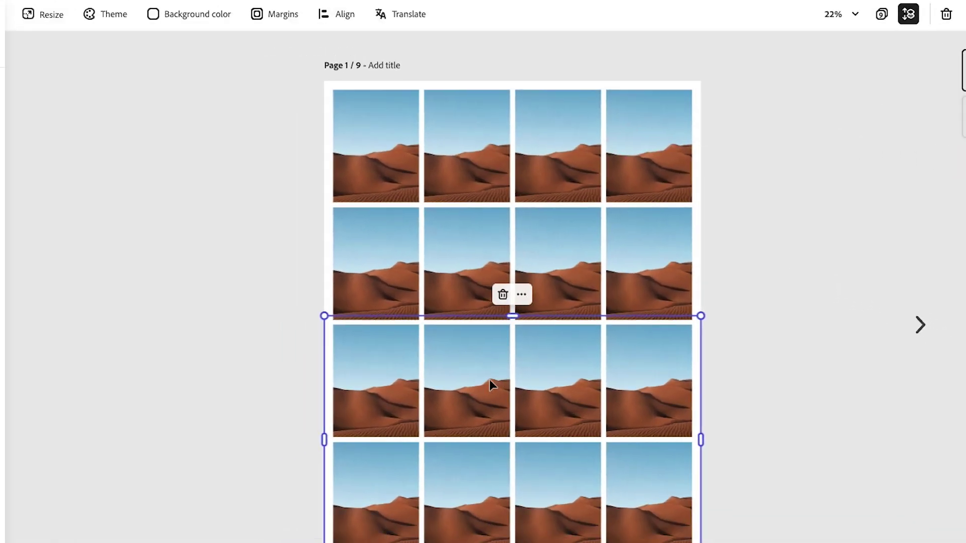
# Place the duplicate grid in the lower half and nudge its top edge upward.
pyautogui.moveTo(446, 390); pyautogui.dragTo(447, 393)
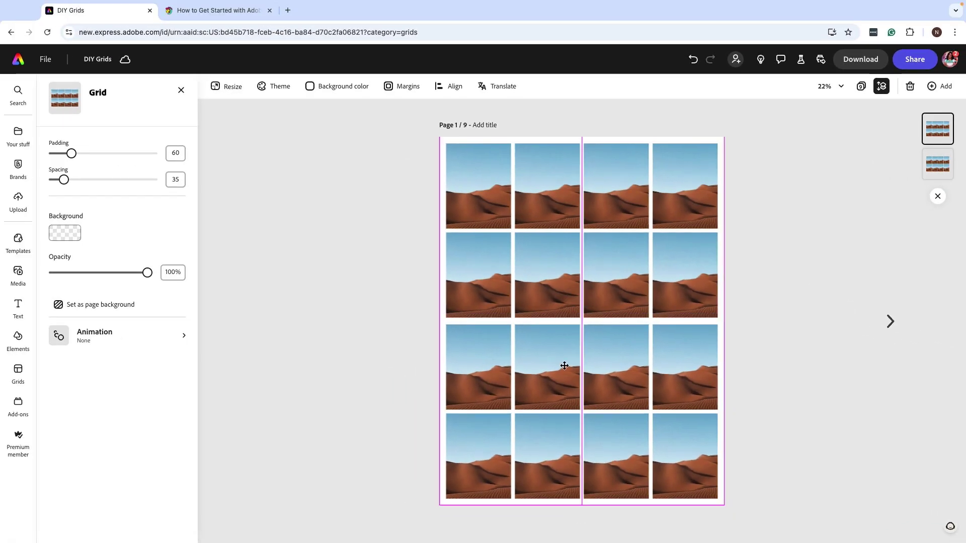
pyautogui.moveTo(564, 366); pyautogui.dragTo(568, 363)
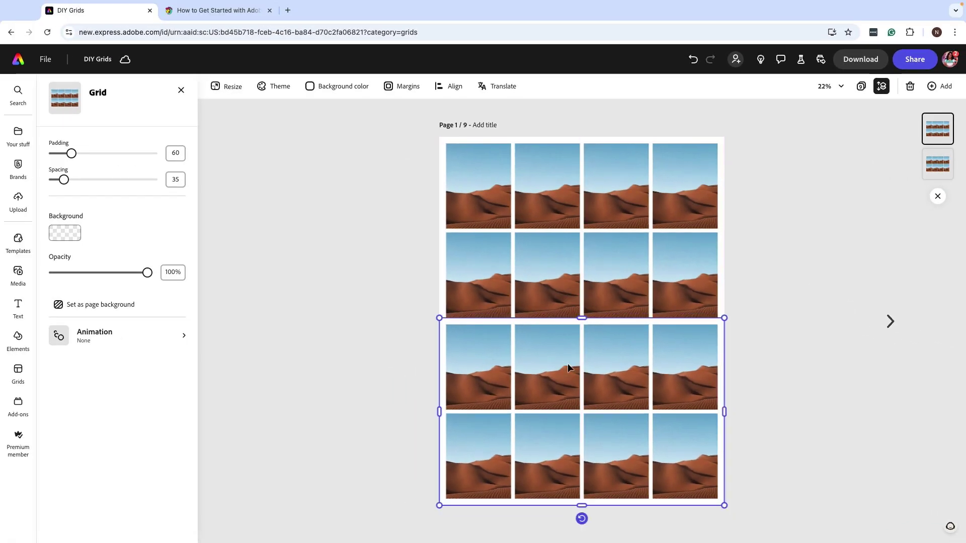
pyautogui.click(765, 357)
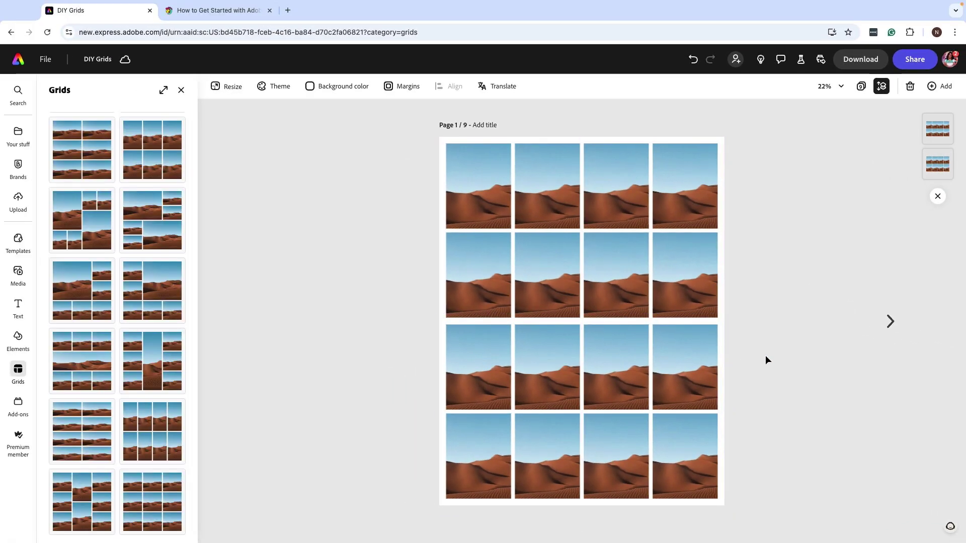
pyautogui.click(659, 322)
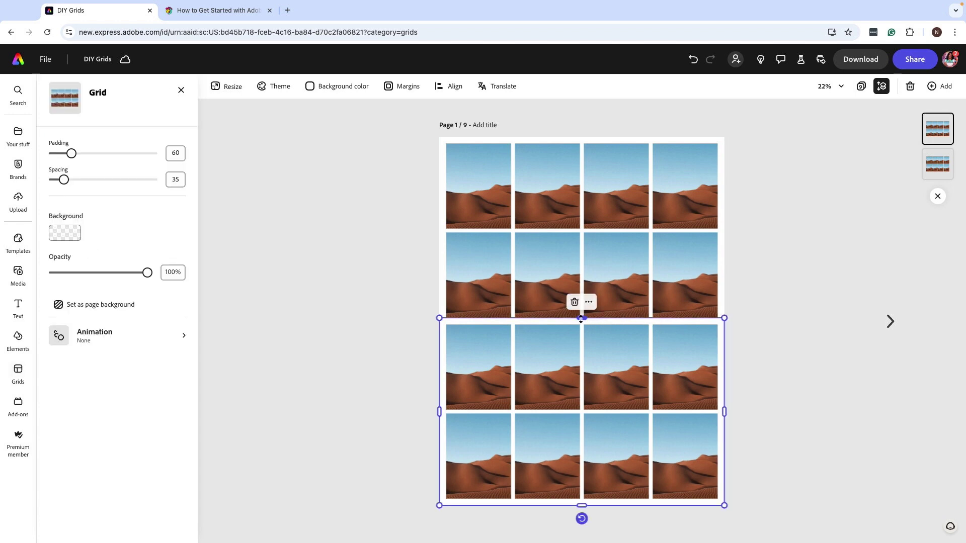
pyautogui.moveTo(581, 319); pyautogui.dragTo(584, 317)
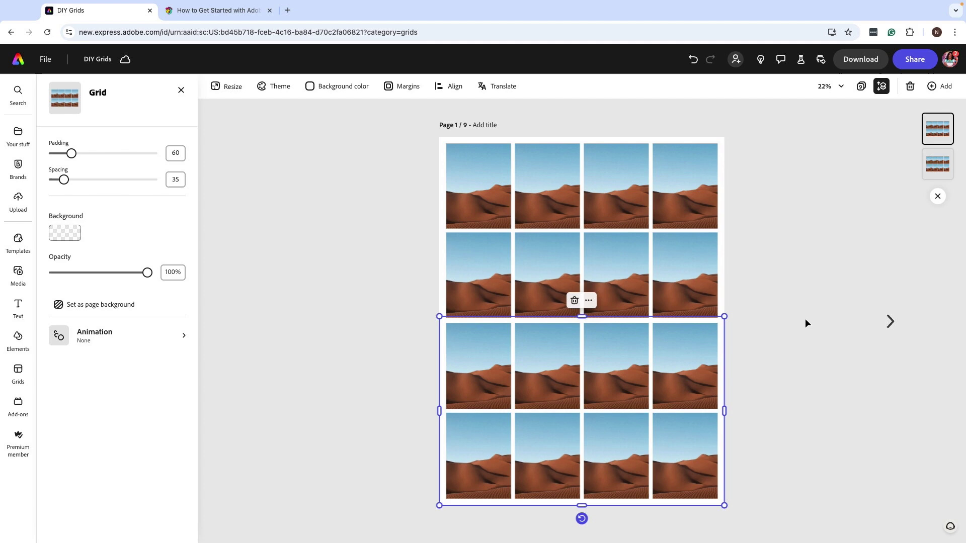
pyautogui.click(804, 319)
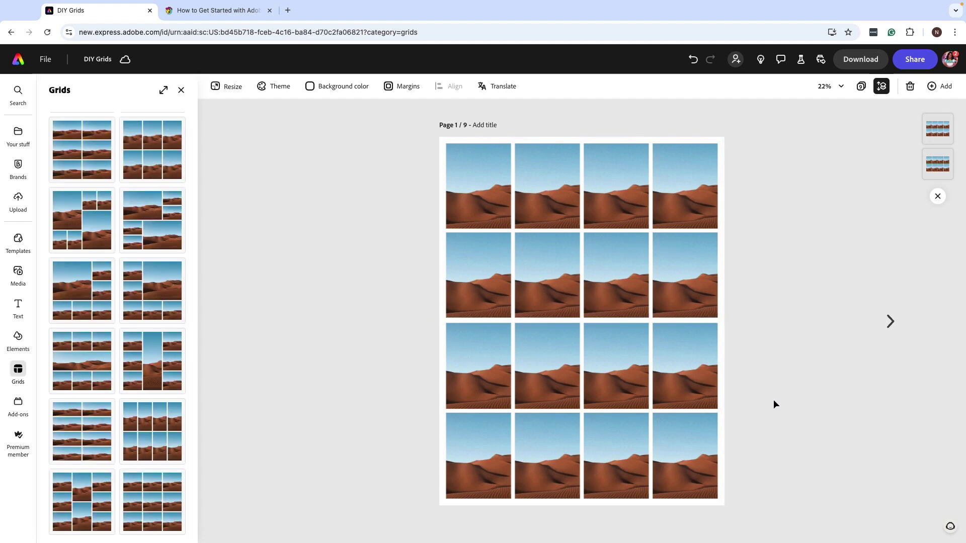
# Group both photo grids and fade the group to 65% opacity.
pyautogui.moveTo(774, 400); pyautogui.dragTo(626, 242)
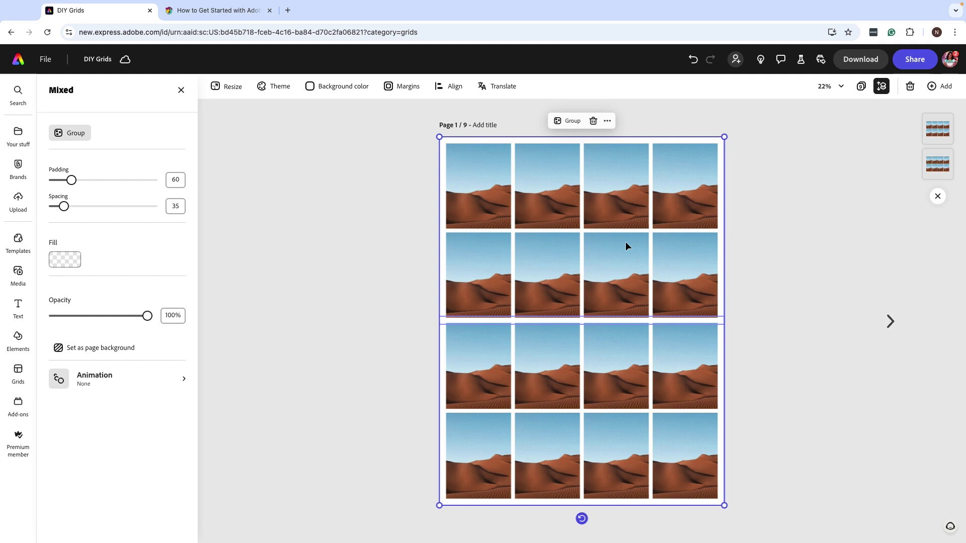
pyautogui.click(574, 121)
pyautogui.moveTo(147, 203); pyautogui.dragTo(77, 211)
pyautogui.click(246, 200)
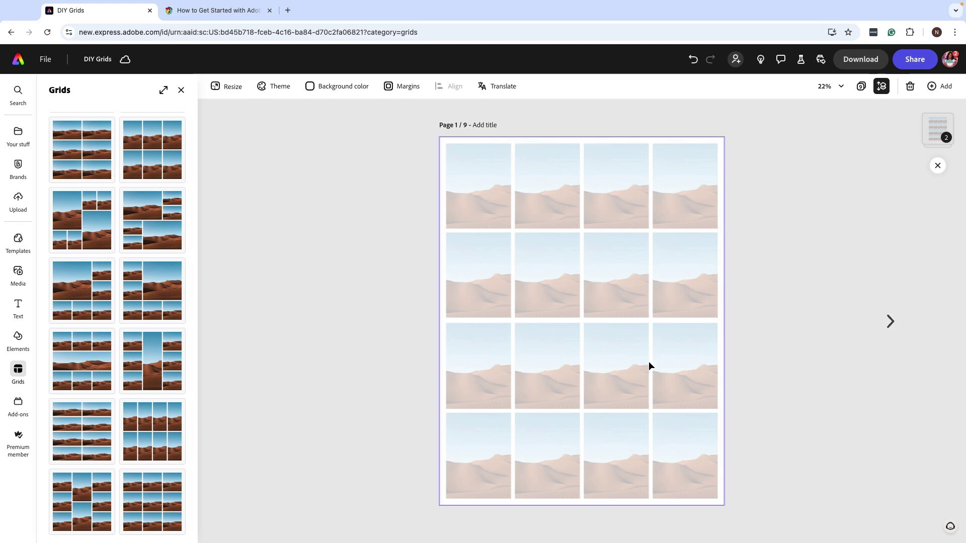
# Widen the first photo cell in the top two rows of the upper grid.
pyautogui.click(497, 203)
pyautogui.click(497, 203)
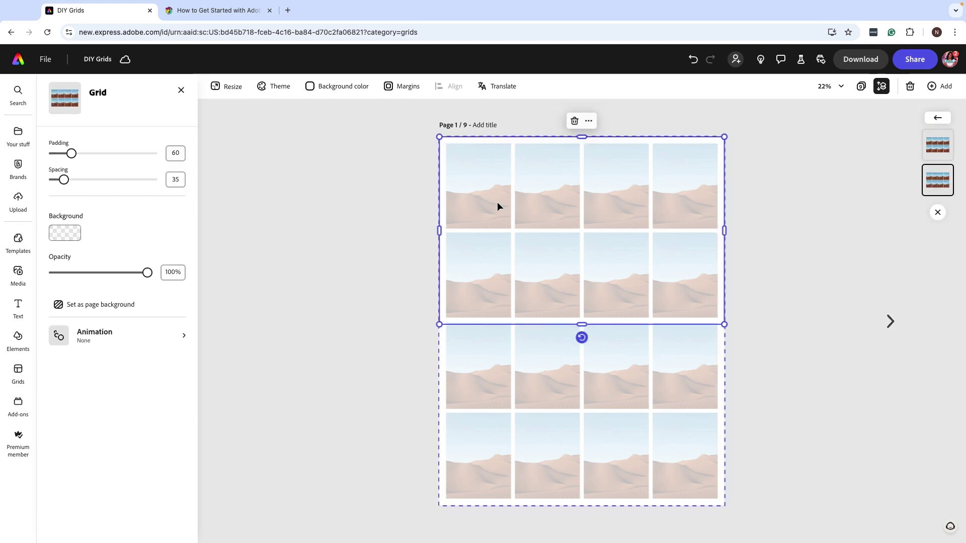
pyautogui.click(499, 203)
pyautogui.moveTo(510, 188); pyautogui.dragTo(551, 183)
pyautogui.click(499, 263)
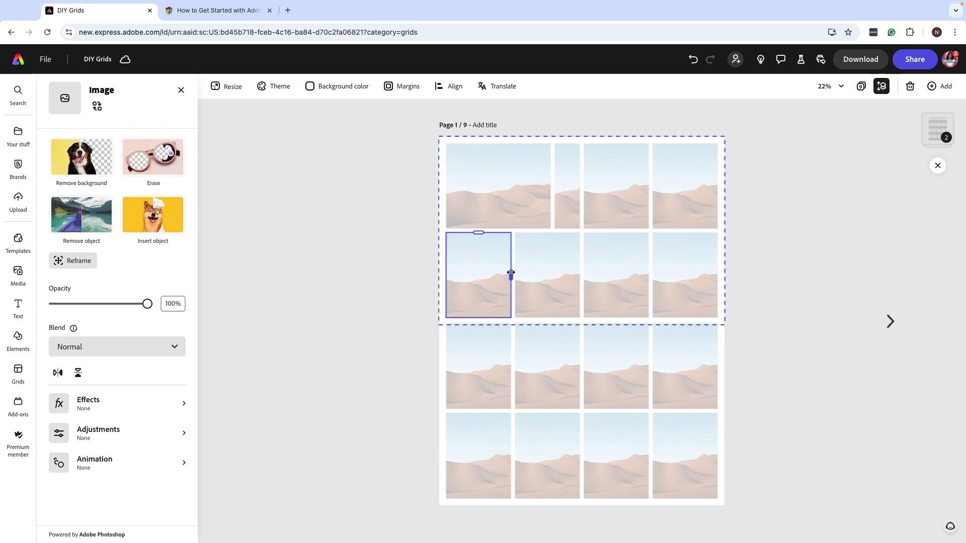
pyautogui.moveTo(511, 274); pyautogui.dragTo(549, 265)
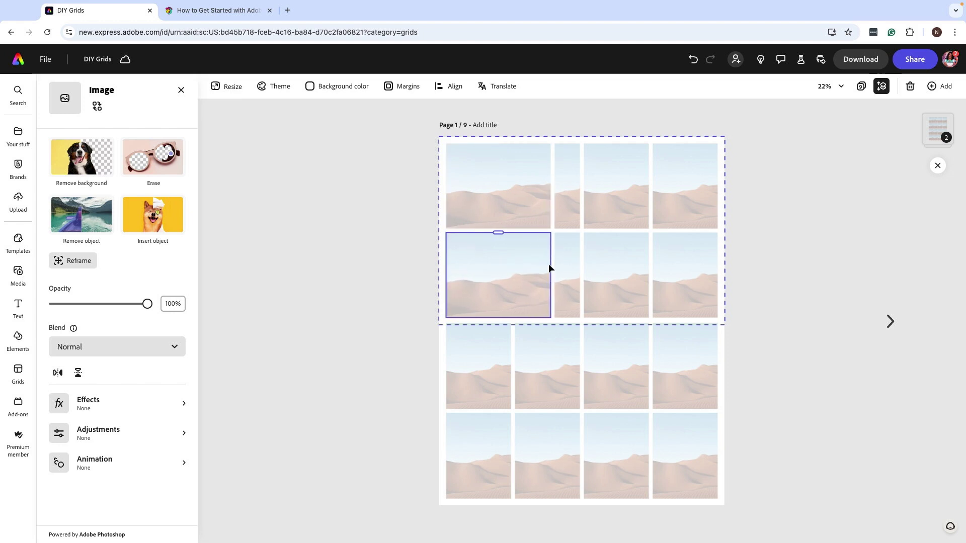
# Match the third cells of the top two rows to the same narrow width.
pyautogui.click(619, 208)
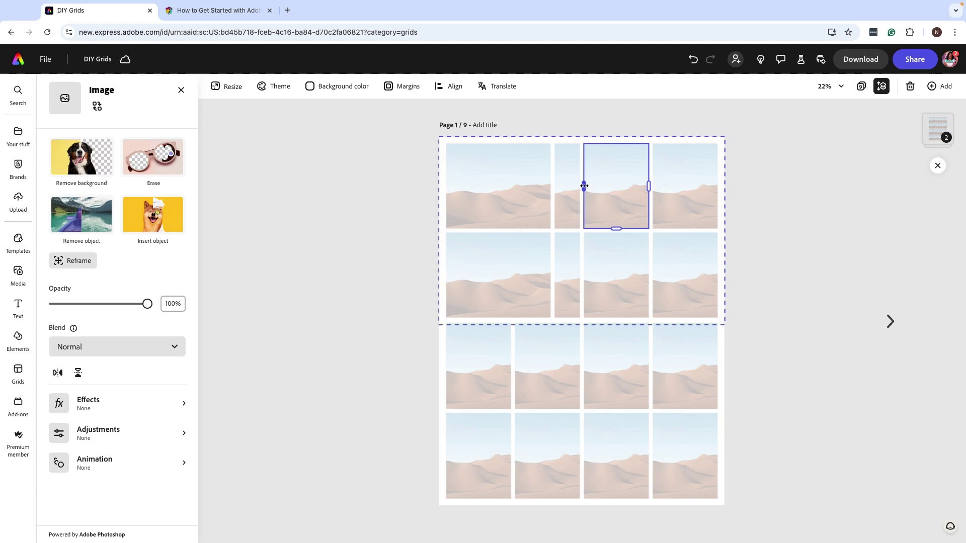
pyautogui.moveTo(585, 186); pyautogui.dragTo(603, 185)
pyautogui.click(575, 258)
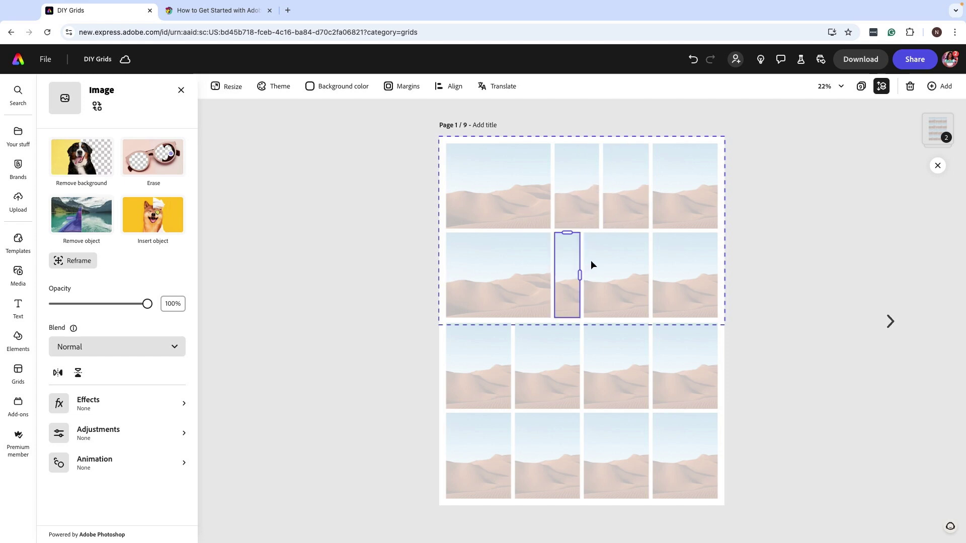
pyautogui.click(591, 261)
pyautogui.moveTo(586, 275); pyautogui.dragTo(603, 274)
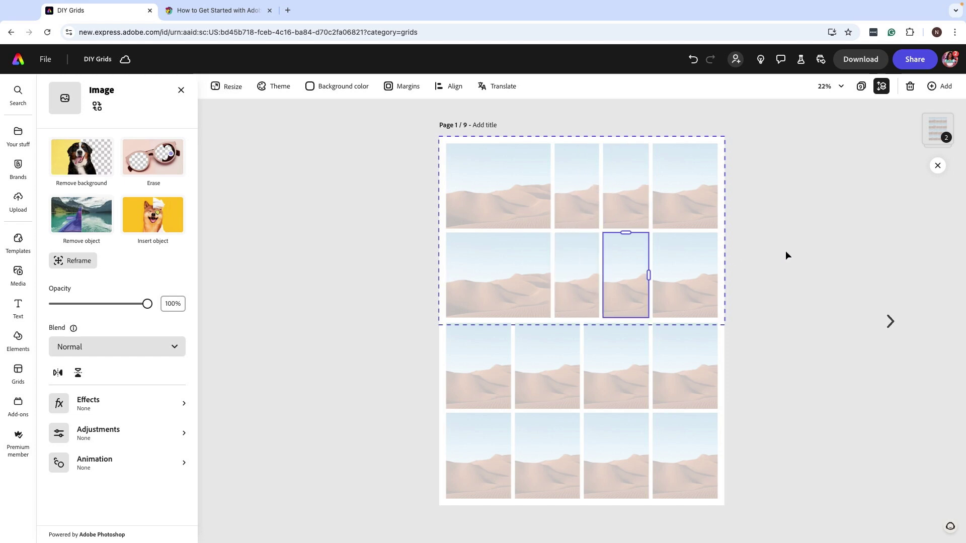
pyautogui.click(787, 255)
# Check crop mode on the top-left image, then display all nine pages.
pyautogui.click(500, 186)
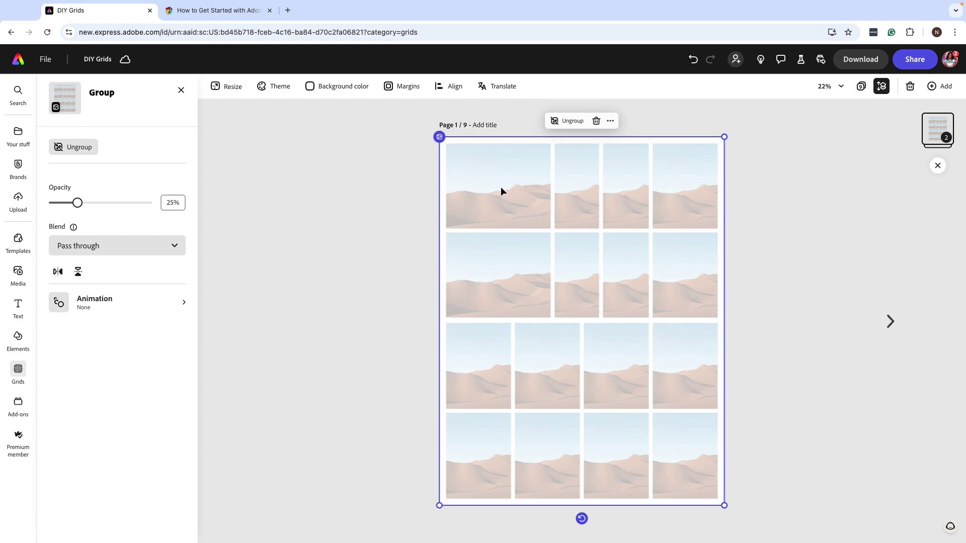
pyautogui.click(500, 187)
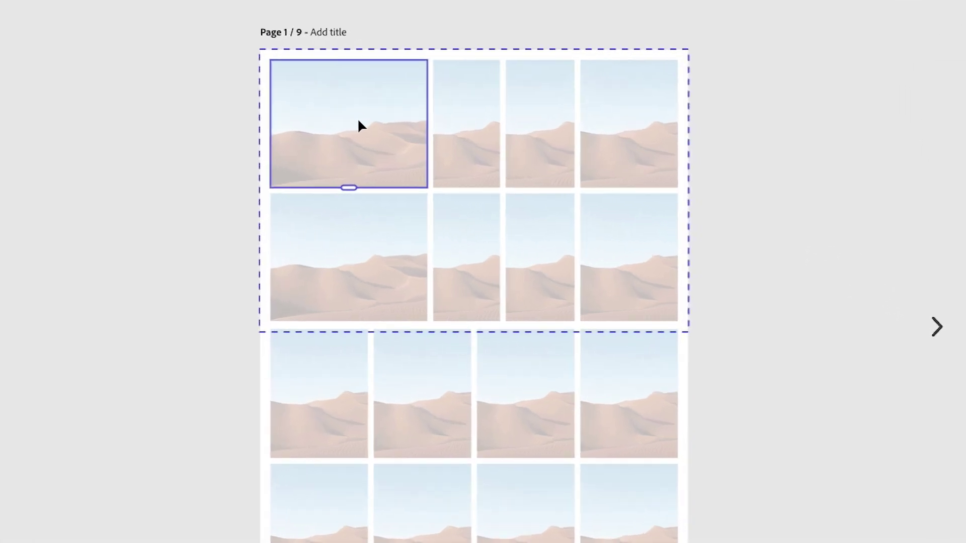
pyautogui.doubleClick(359, 122)
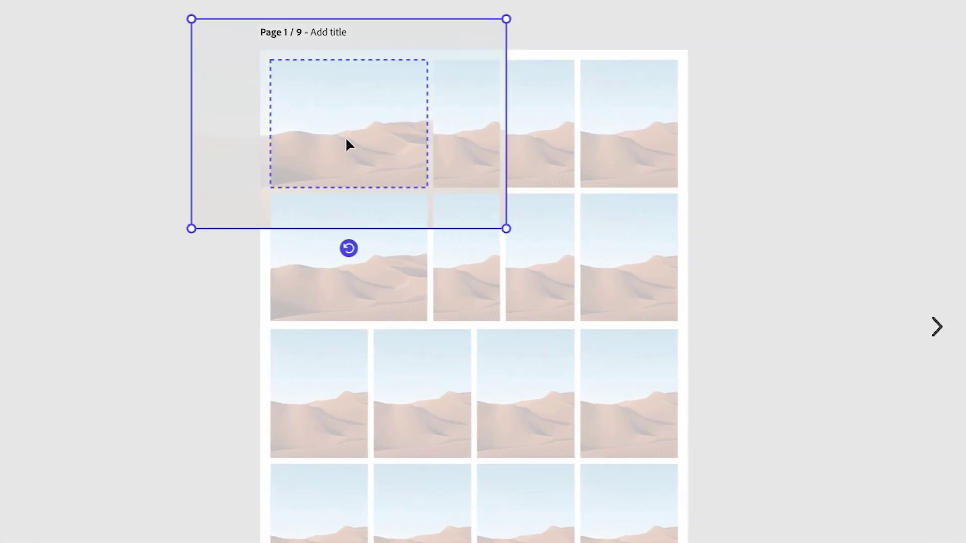
pyautogui.click(732, 153)
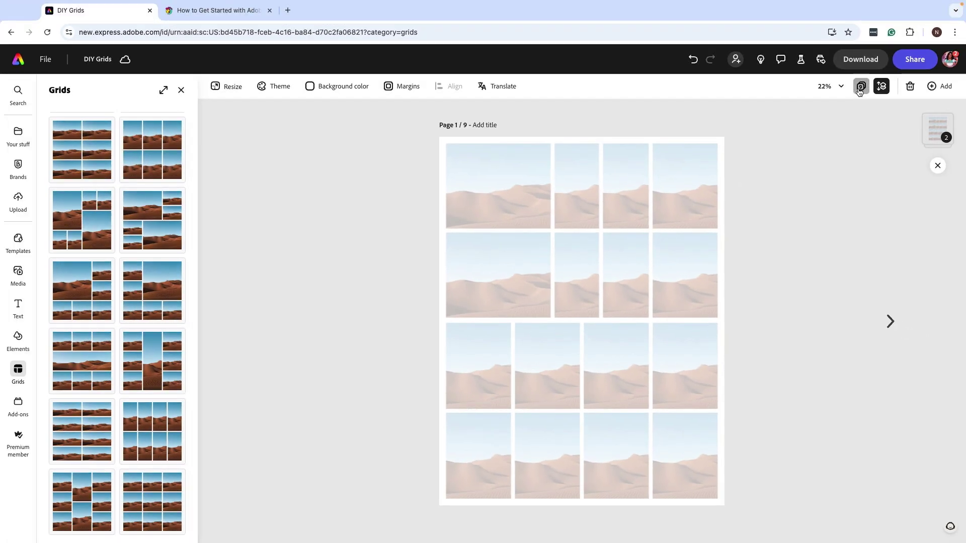
pyautogui.click(861, 86)
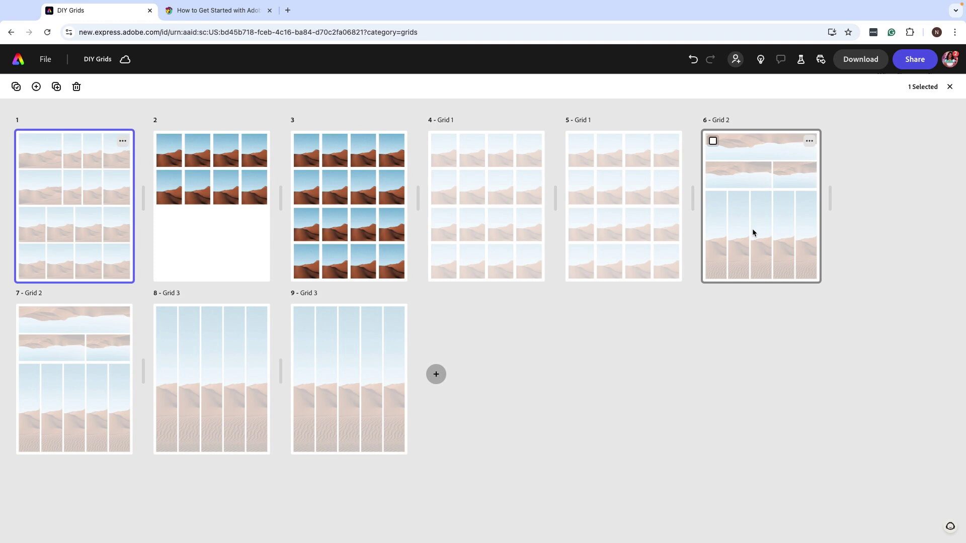
# Open page 6 and lock its faded grid group in place.
pyautogui.doubleClick(742, 209)
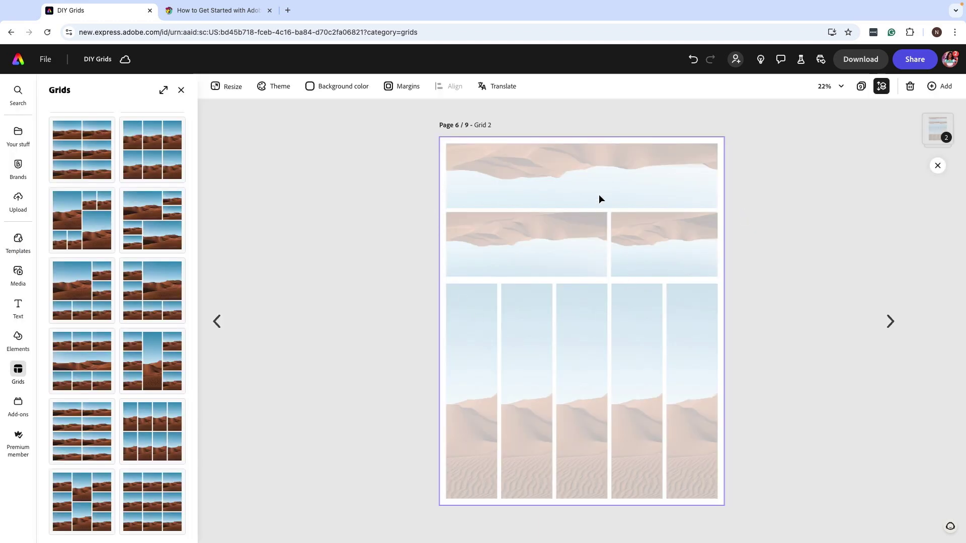
pyautogui.click(598, 194)
pyautogui.click(521, 179)
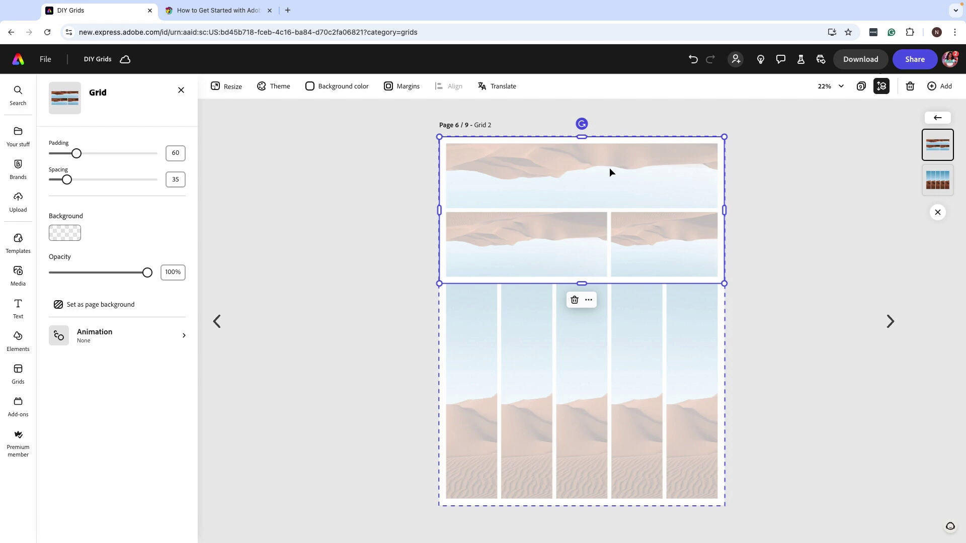
pyautogui.click(351, 206)
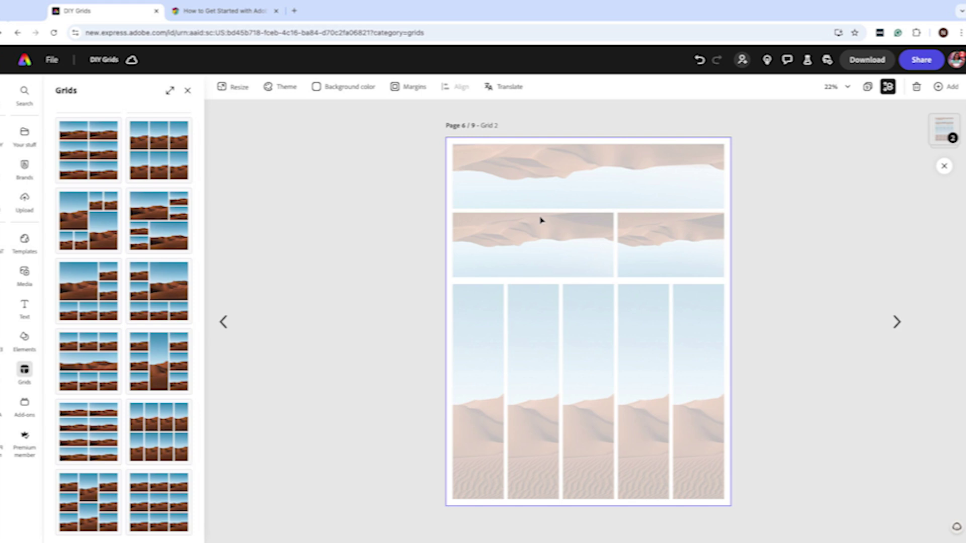
pyautogui.click(527, 174)
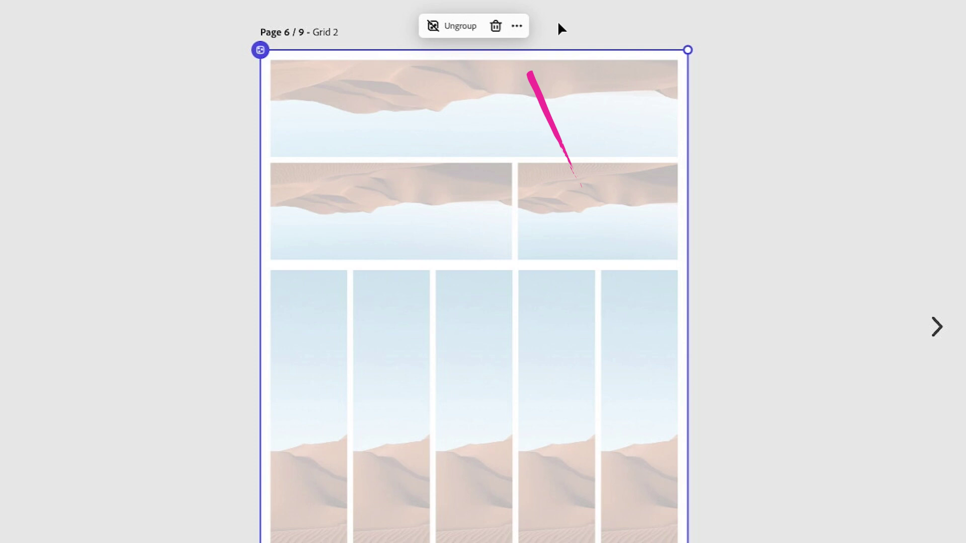
pyautogui.click(517, 28)
pyautogui.click(555, 247)
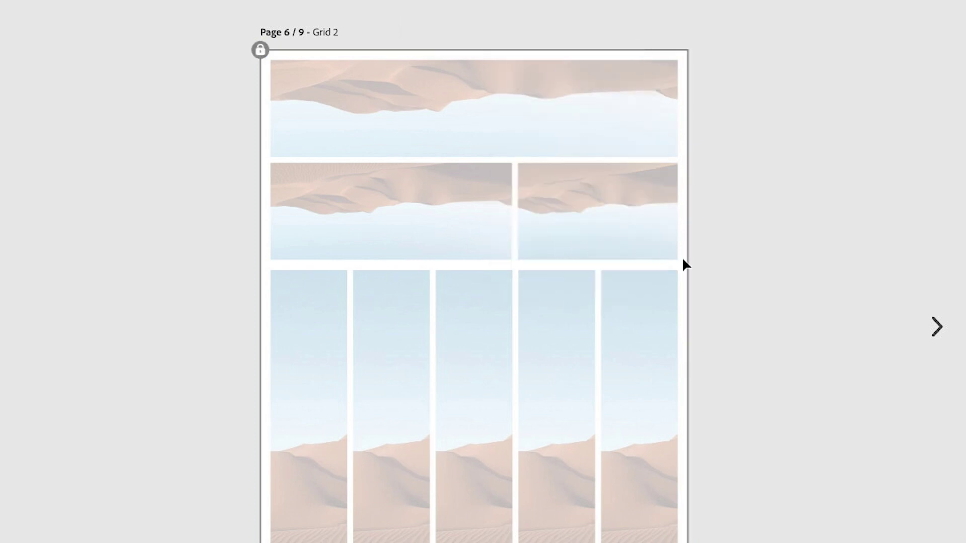
pyautogui.click(373, 222)
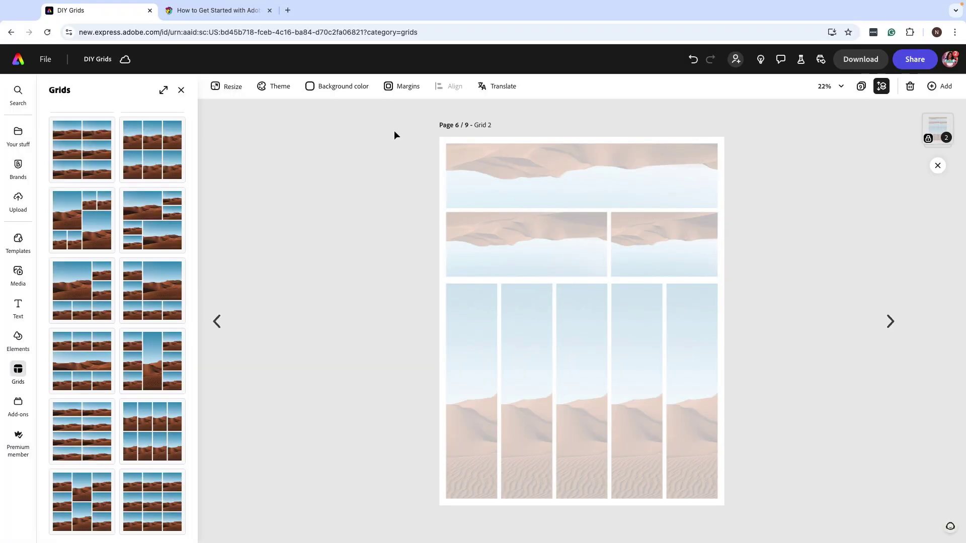
# Close the Grids list and select the heading in the tutorial article tab.
pyautogui.click(181, 91)
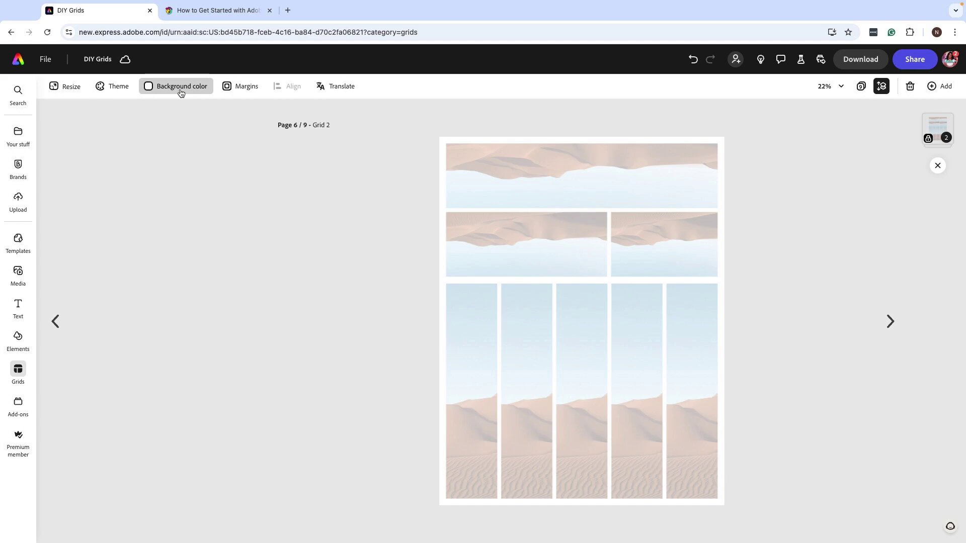
pyautogui.click(223, 11)
pyautogui.scroll(1, 173, 170)
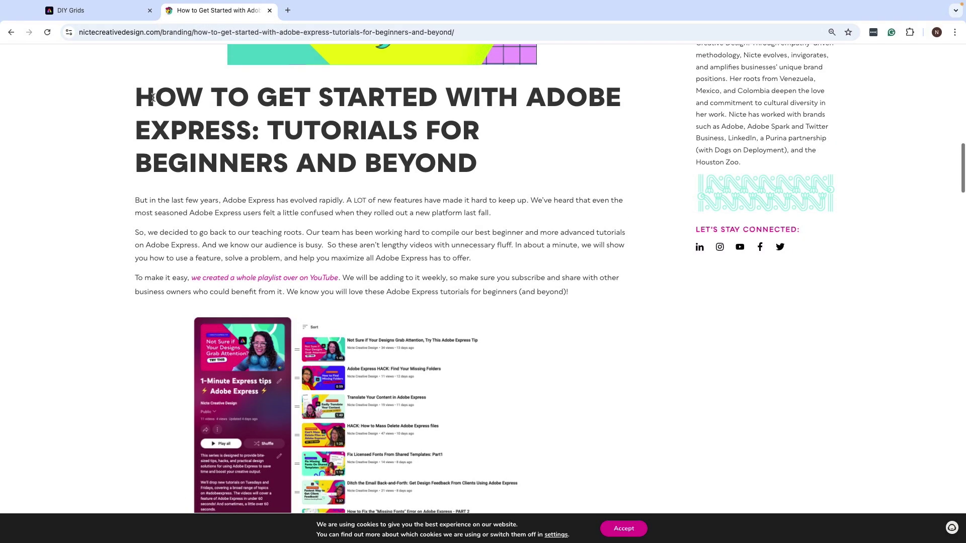
pyautogui.moveTo(137, 90); pyautogui.dragTo(491, 170)
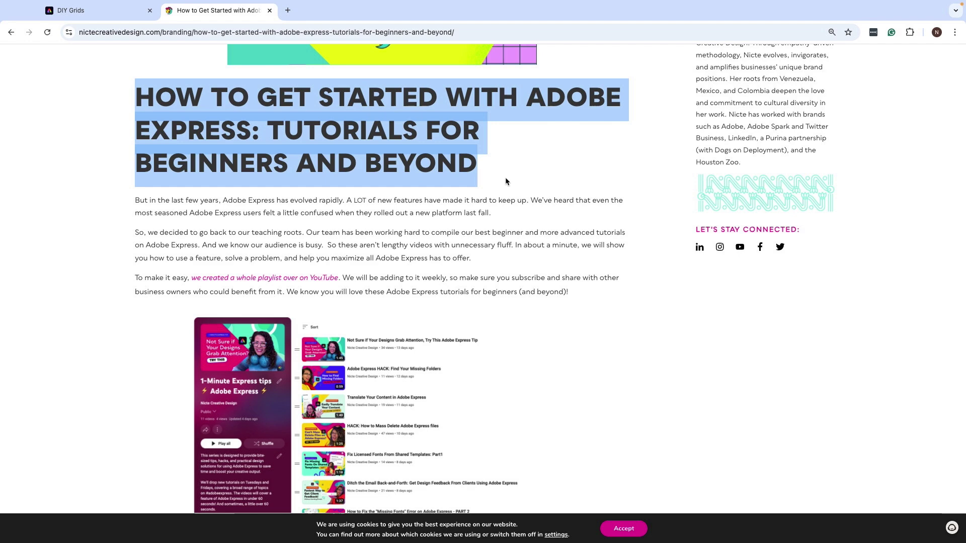
# Add a text box with the pasted article heading, resized and moved to the page top.
pyautogui.click(81, 11)
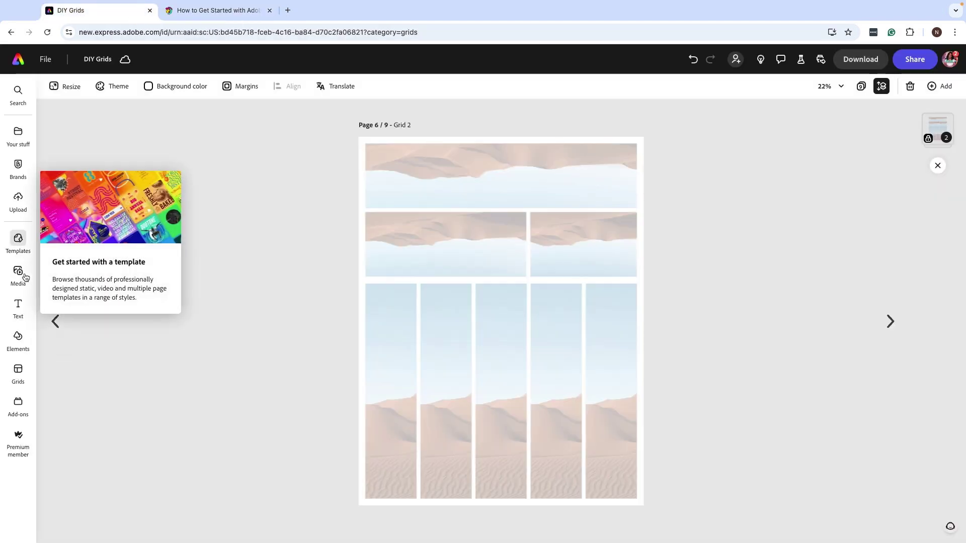
pyautogui.click(18, 307)
pyautogui.click(119, 115)
pyautogui.write('How to get Started with Adobe Express: Tutorials for Beginners and Beyond')
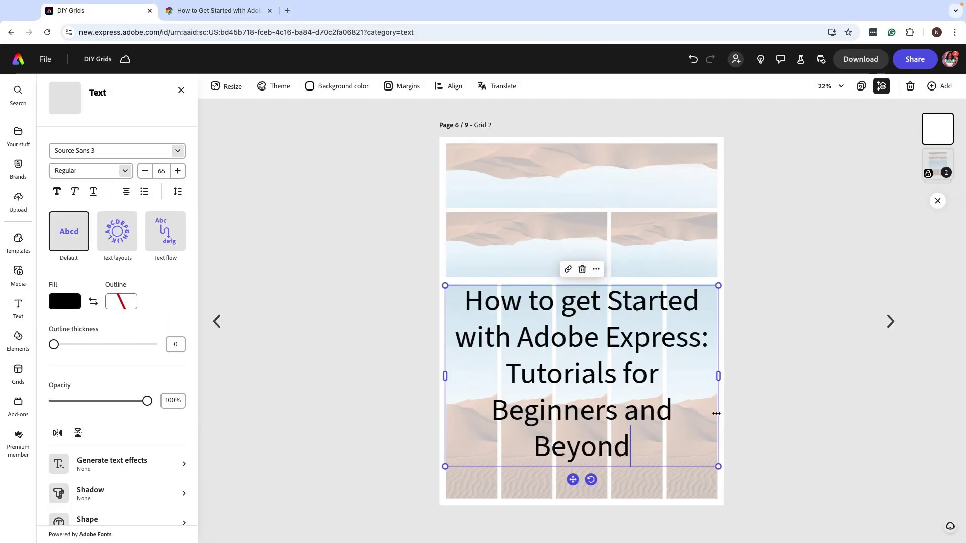
pyautogui.moveTo(720, 470); pyautogui.dragTo(602, 391)
pyautogui.moveTo(536, 298); pyautogui.dragTo(565, 161)
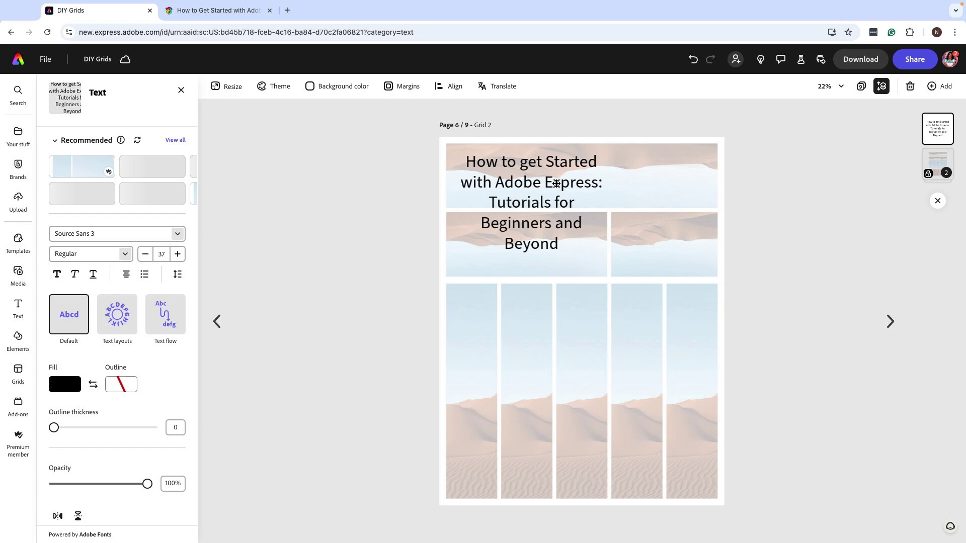
# Copy the article's first three paragraphs and paste them into the design.
pyautogui.hotkey('ctrl', 'Tab')
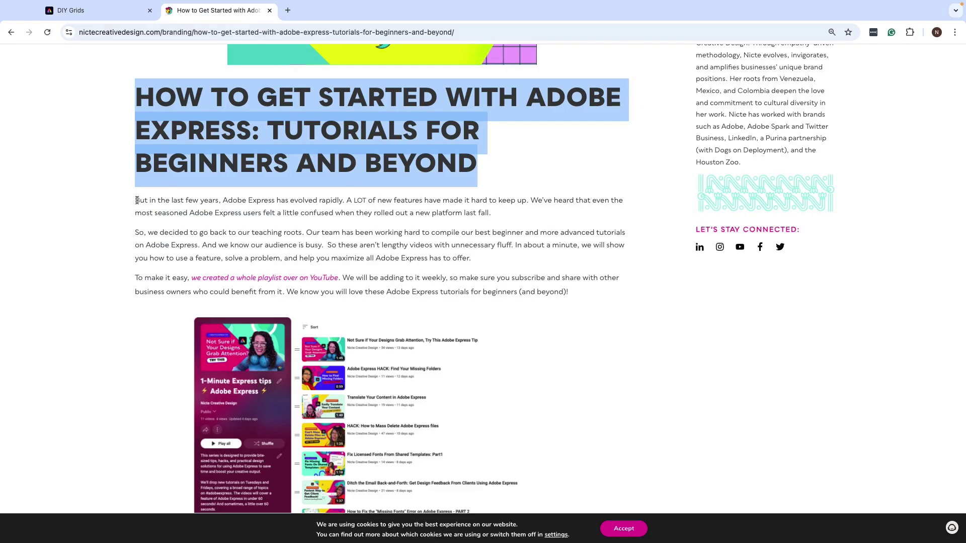
pyautogui.moveTo(135, 200); pyautogui.dragTo(569, 293)
pyautogui.hotkey('ctrl', 'c')
pyautogui.hotkey('ctrl', 'Tab')
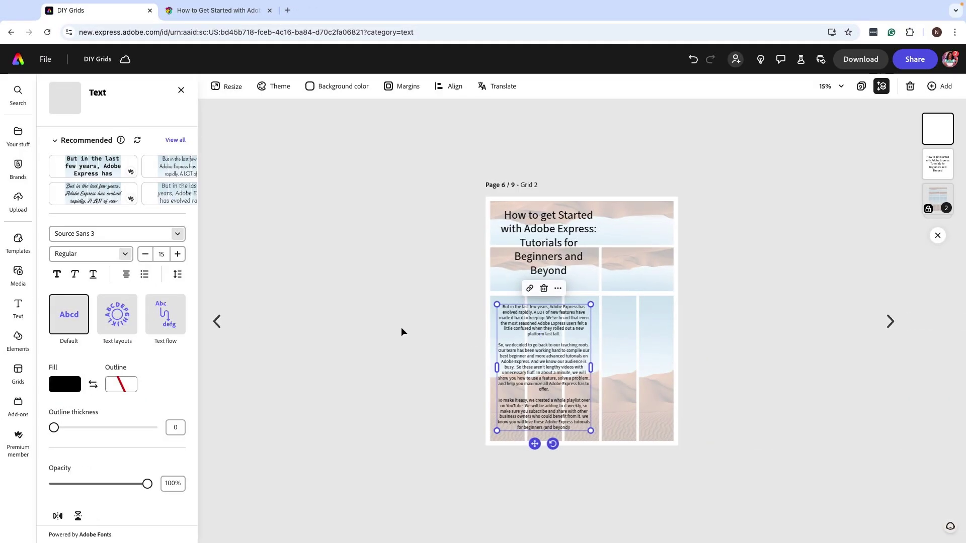
# Left-align the body text and fit its box to the first grid column.
pyautogui.click(120, 278)
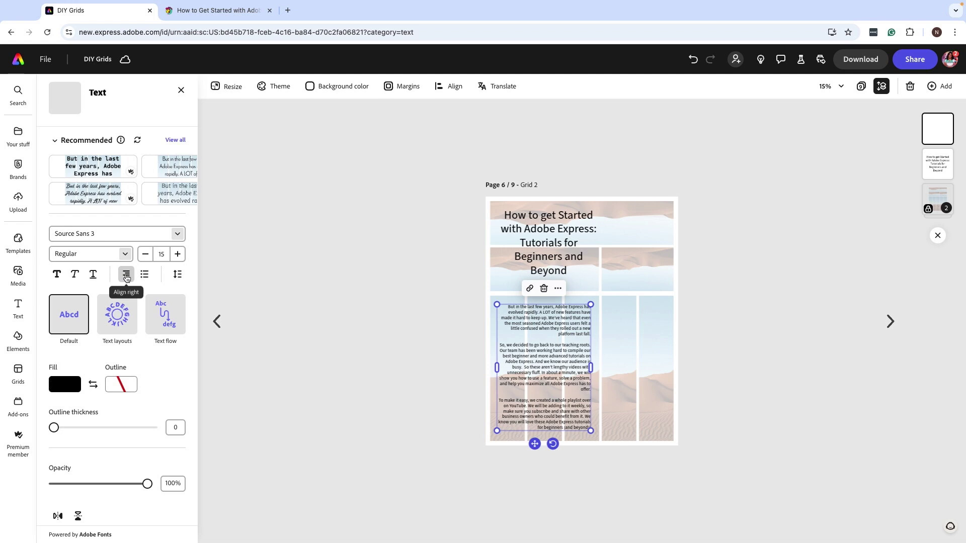
pyautogui.click(121, 278)
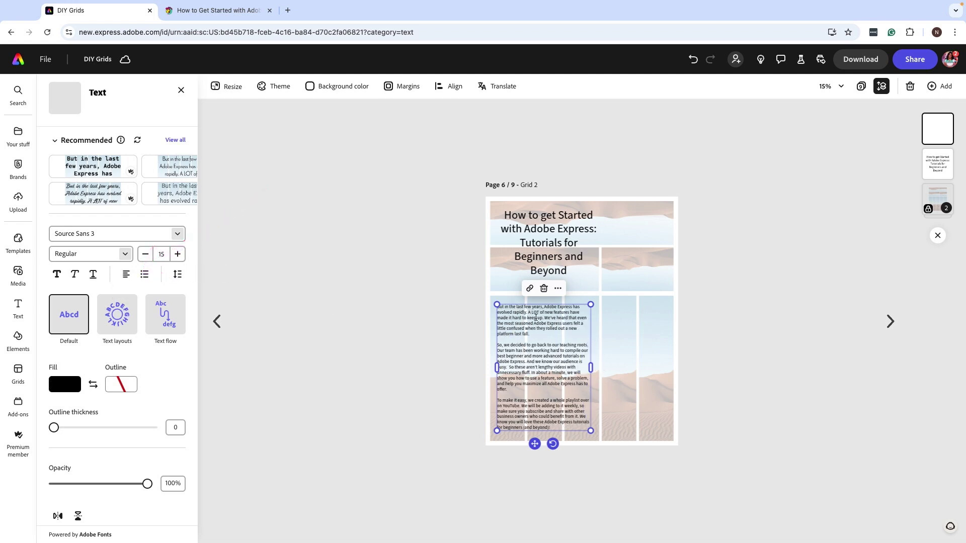
pyautogui.hotkey('ctrl', '=')
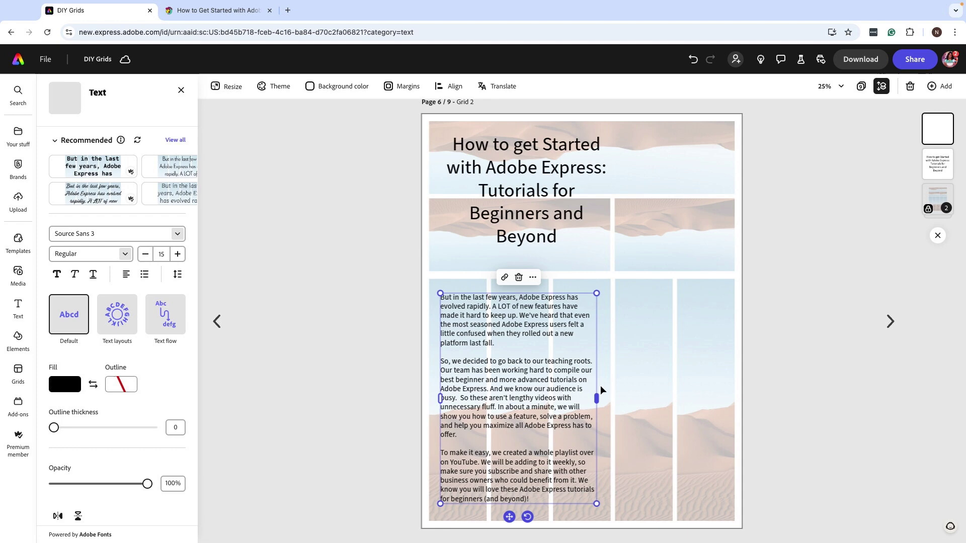
pyautogui.moveTo(598, 398); pyautogui.dragTo(510, 398)
pyautogui.moveTo(476, 333); pyautogui.dragTo(480, 352)
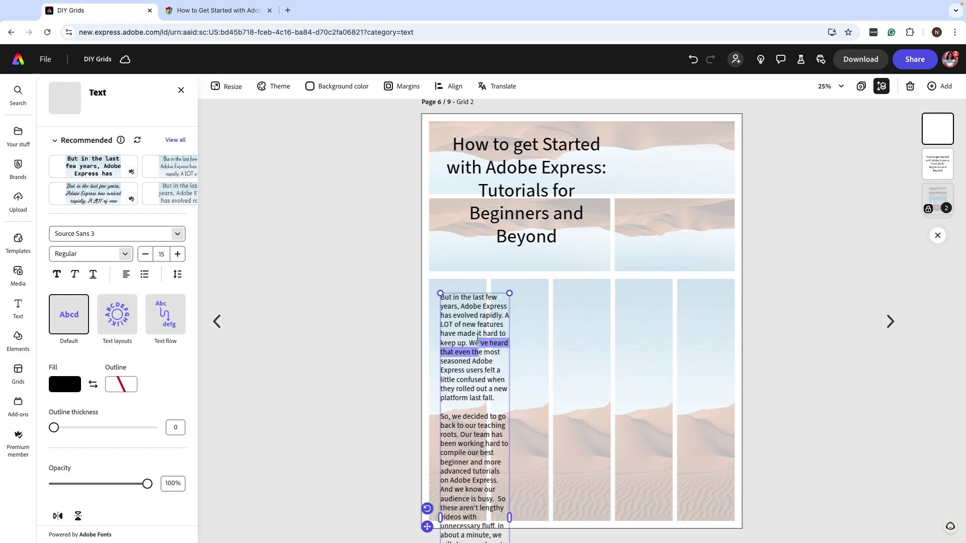
pyautogui.press('Escape')
pyautogui.moveTo(487, 304); pyautogui.dragTo(478, 290)
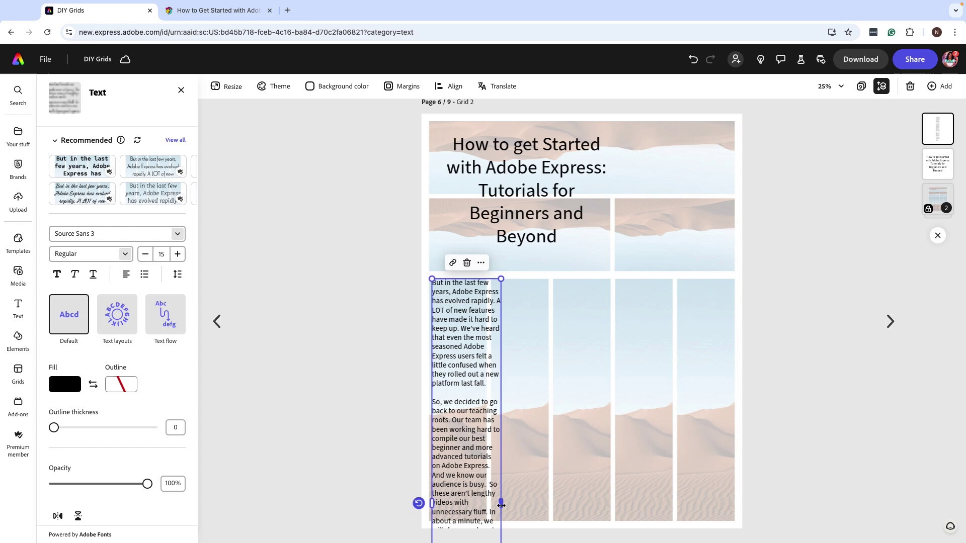
pyautogui.moveTo(501, 505); pyautogui.dragTo(488, 509)
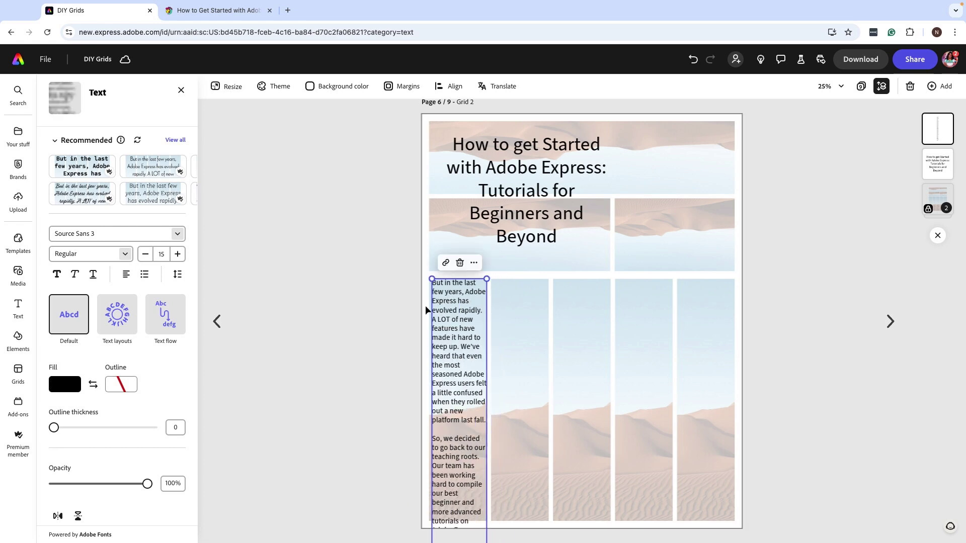
# Reduce the body text font size to 11.
pyautogui.click(147, 255)
pyautogui.click(146, 255)
pyautogui.click(147, 255)
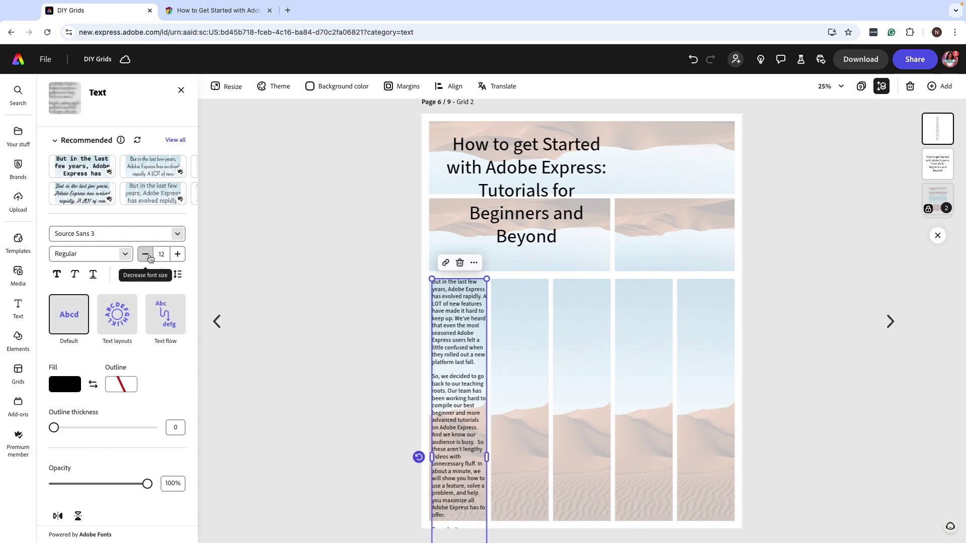
pyautogui.click(147, 255)
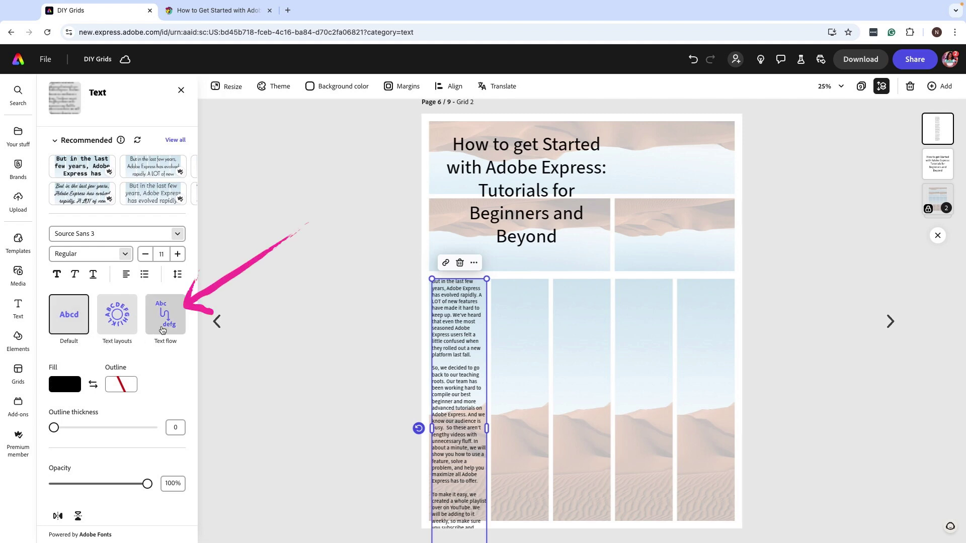
# Convert the body text to Text flow, add a linked box, and shorten box 1 to overflow.
pyautogui.click(162, 330)
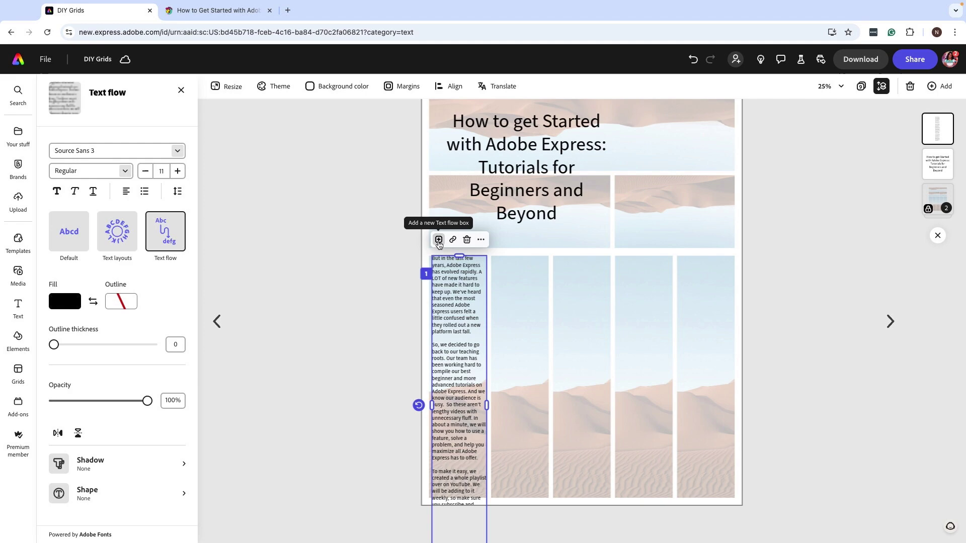
pyautogui.click(439, 239)
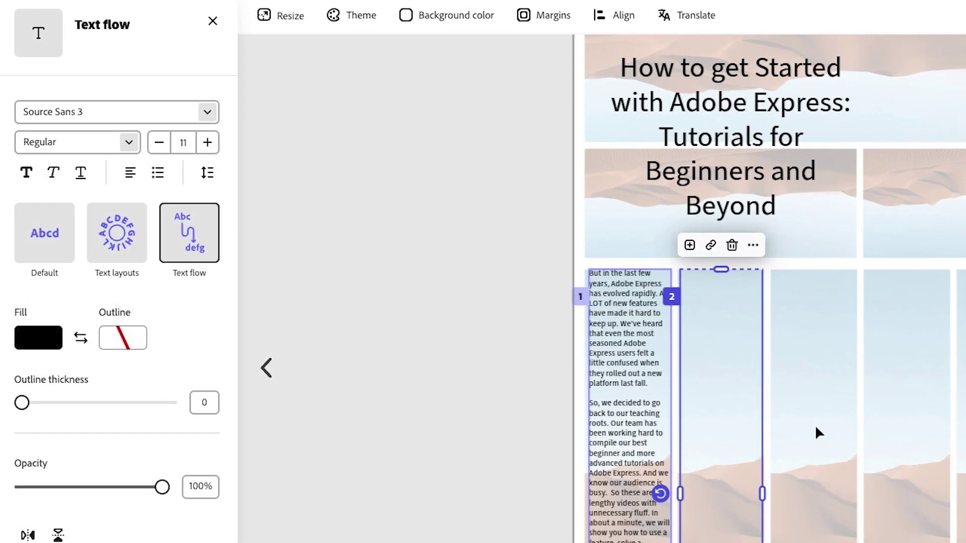
pyautogui.click(624, 534)
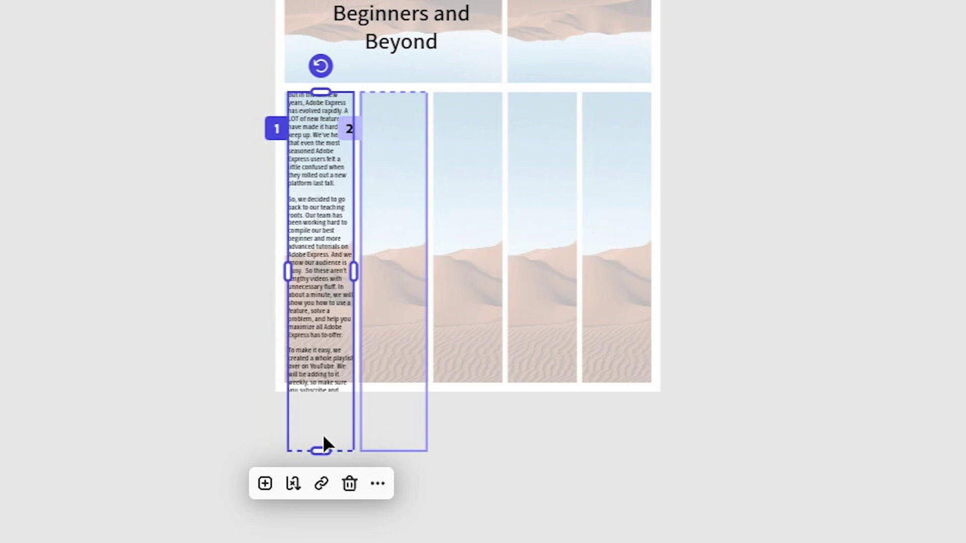
pyautogui.moveTo(322, 449); pyautogui.dragTo(321, 371)
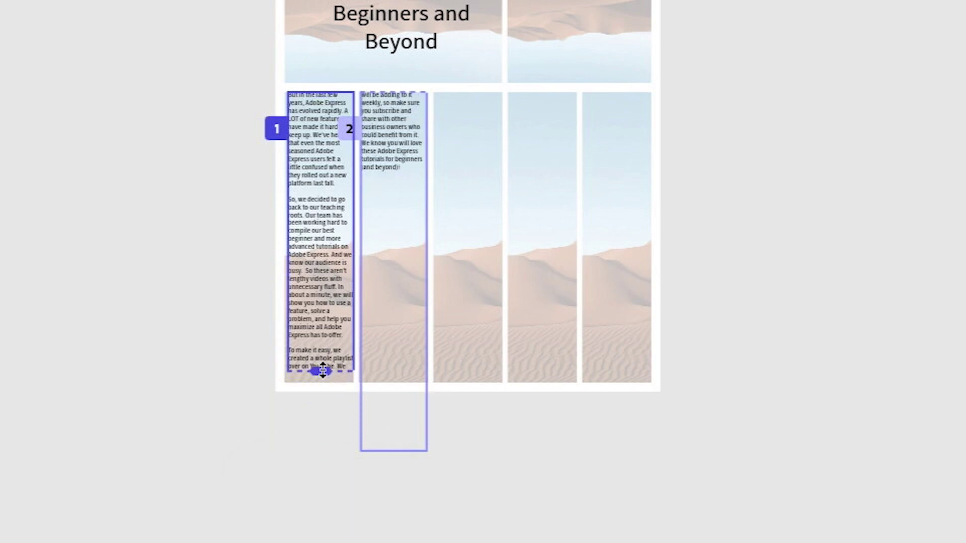
pyautogui.click(408, 443)
pyautogui.click(390, 164)
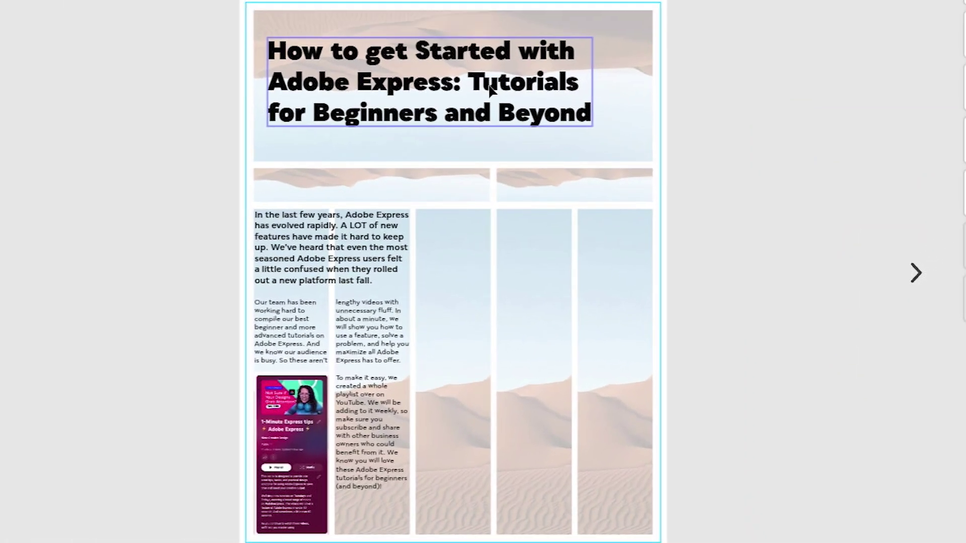
# Select the first intro paragraph to reveal its Qualion Demi Bold, size 13 settings.
pyautogui.click(491, 89)
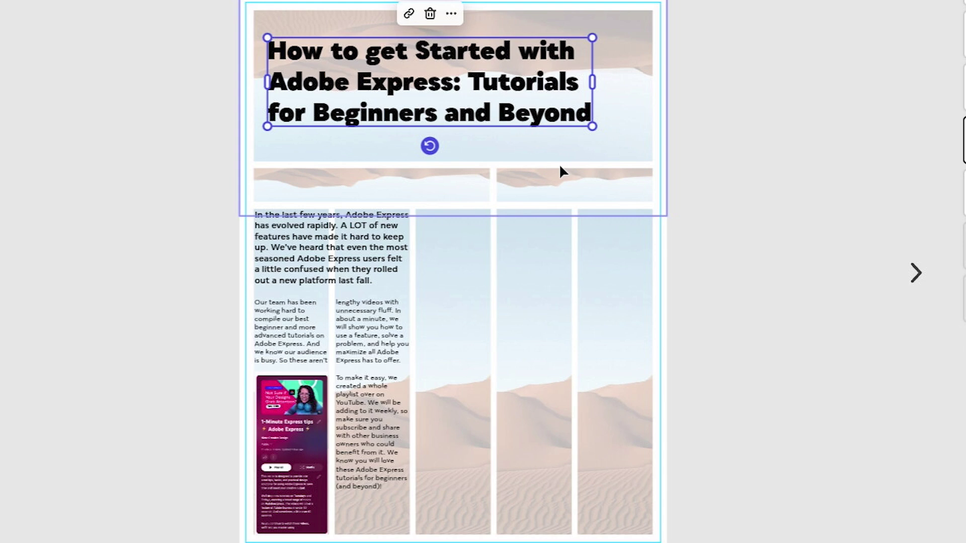
pyautogui.click(297, 255)
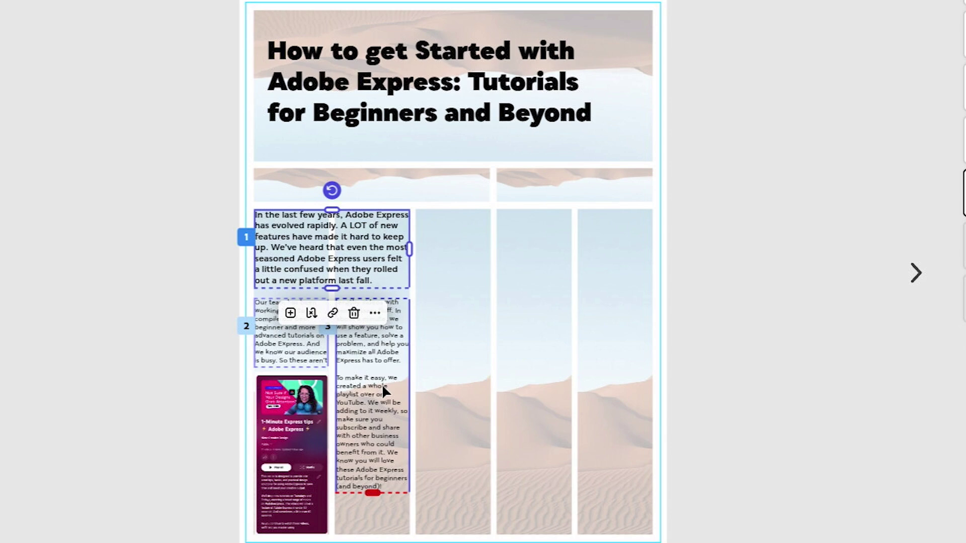
pyautogui.doubleClick(359, 237)
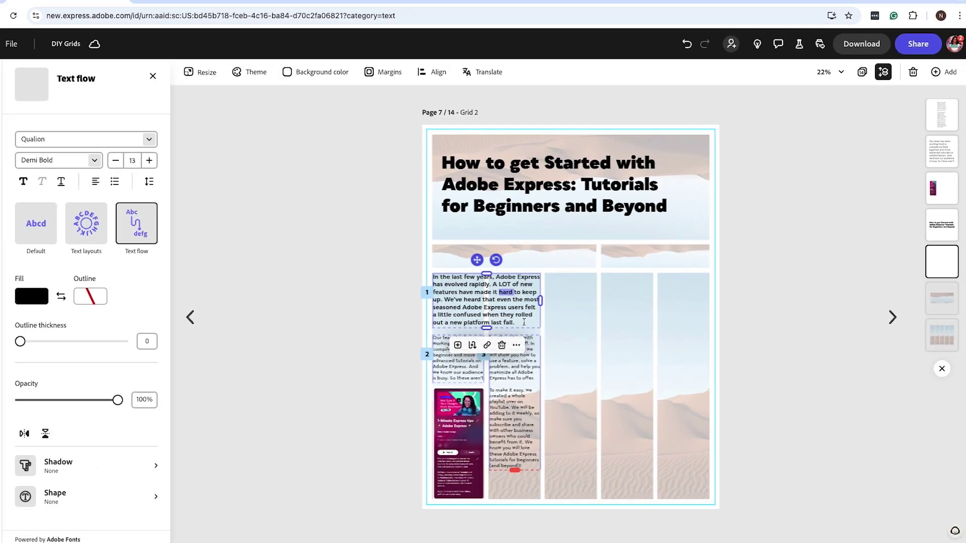
pyautogui.moveTo(449, 304); pyautogui.dragTo(336, 250)
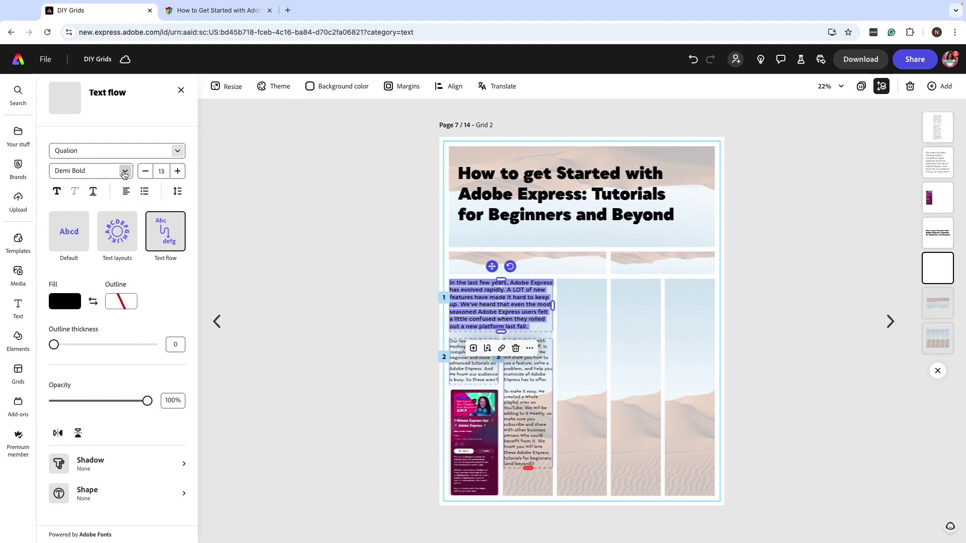
pyautogui.click(470, 371)
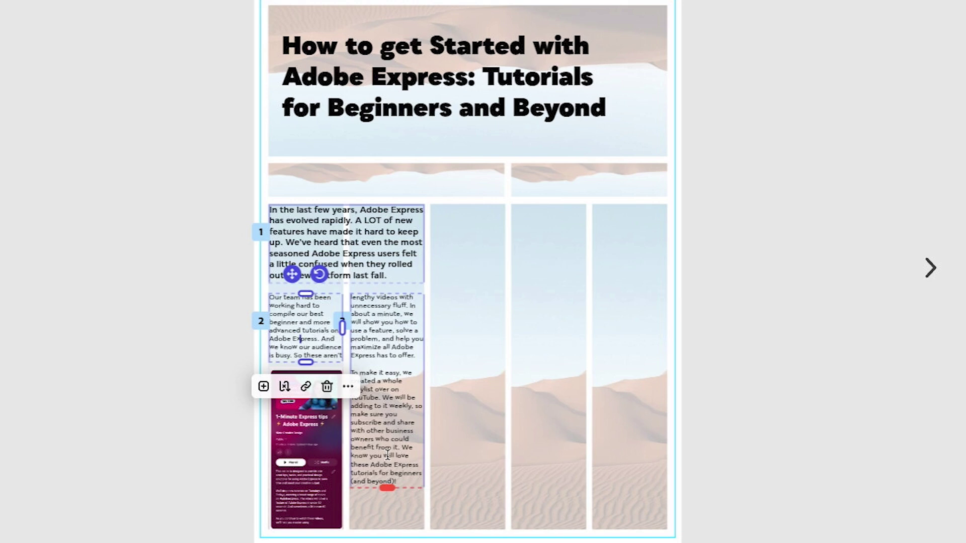
pyautogui.click(321, 495)
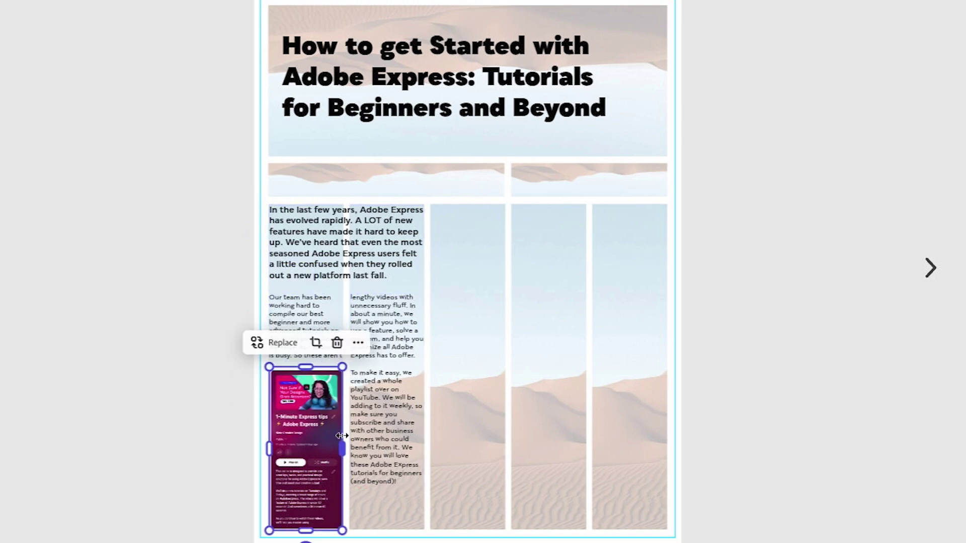
pyautogui.click(386, 428)
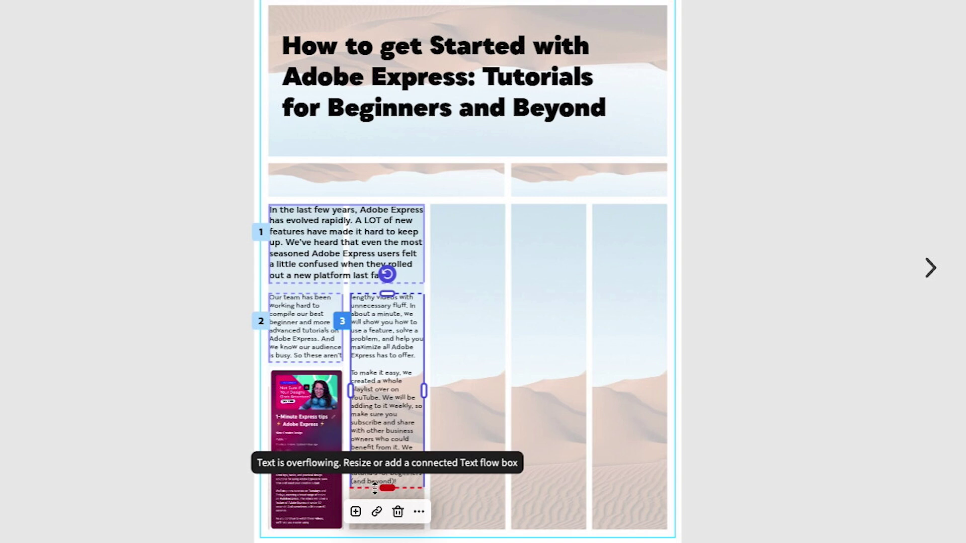
# Add a fourth linked text-flow box spanning grid columns 3–4, shortened to fit the stock-images paragraph.
pyautogui.click(355, 512)
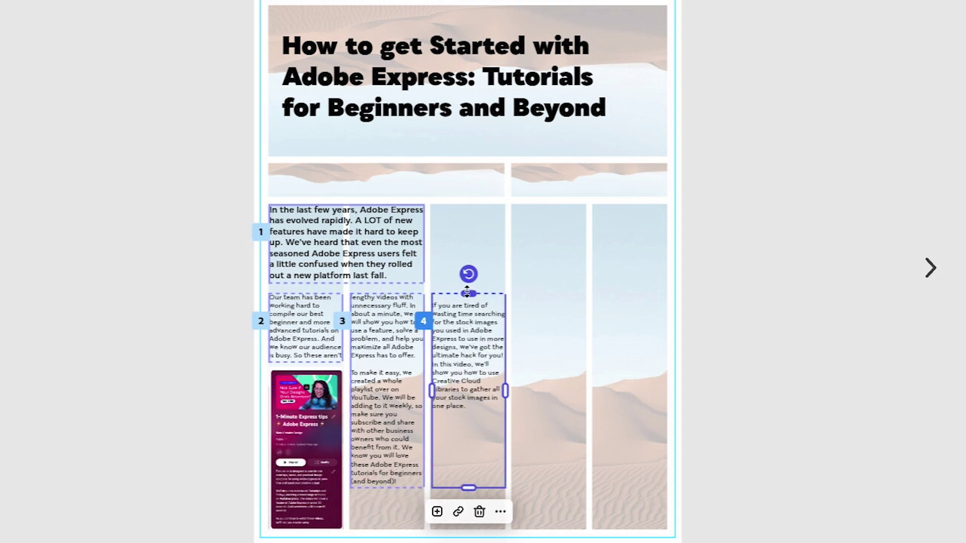
pyautogui.moveTo(505, 390); pyautogui.dragTo(583, 383)
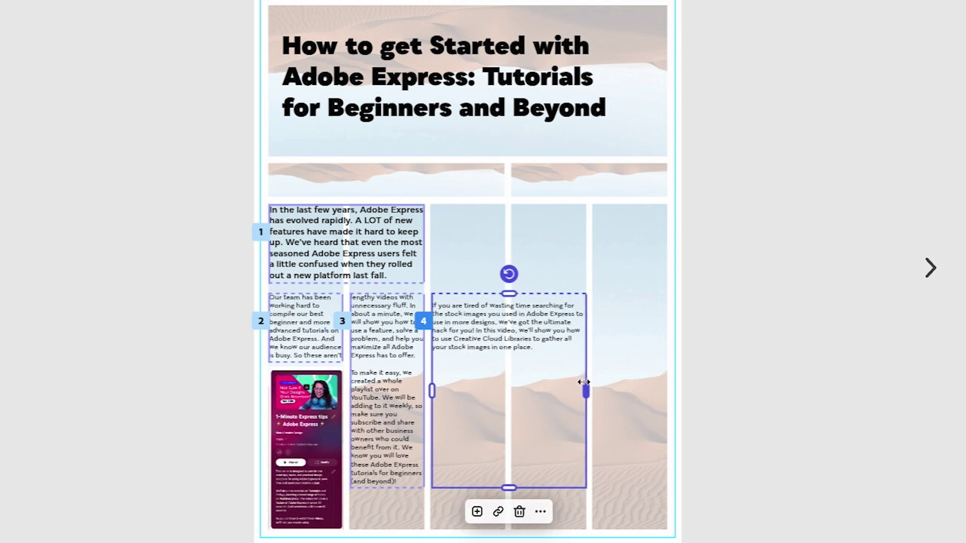
pyautogui.moveTo(506, 490); pyautogui.dragTo(520, 361)
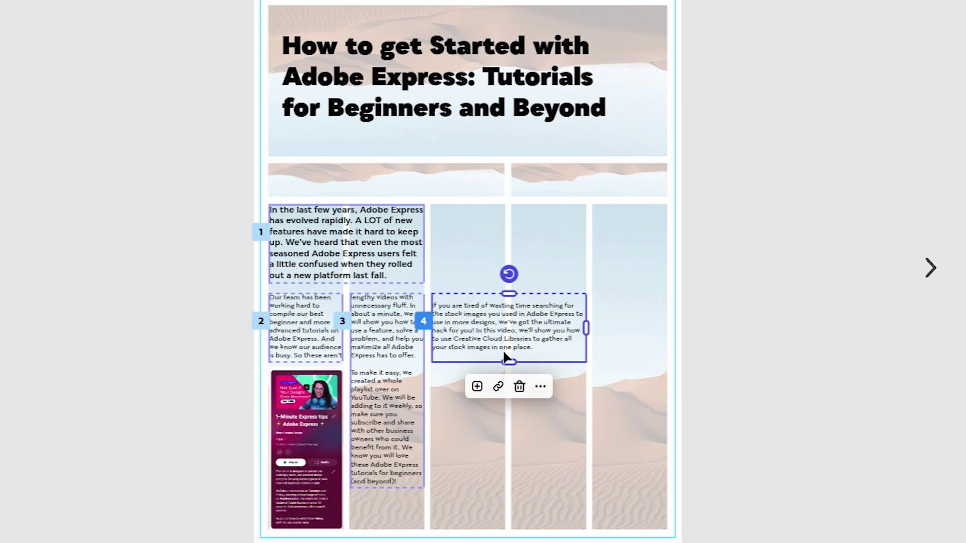
pyautogui.click(446, 297)
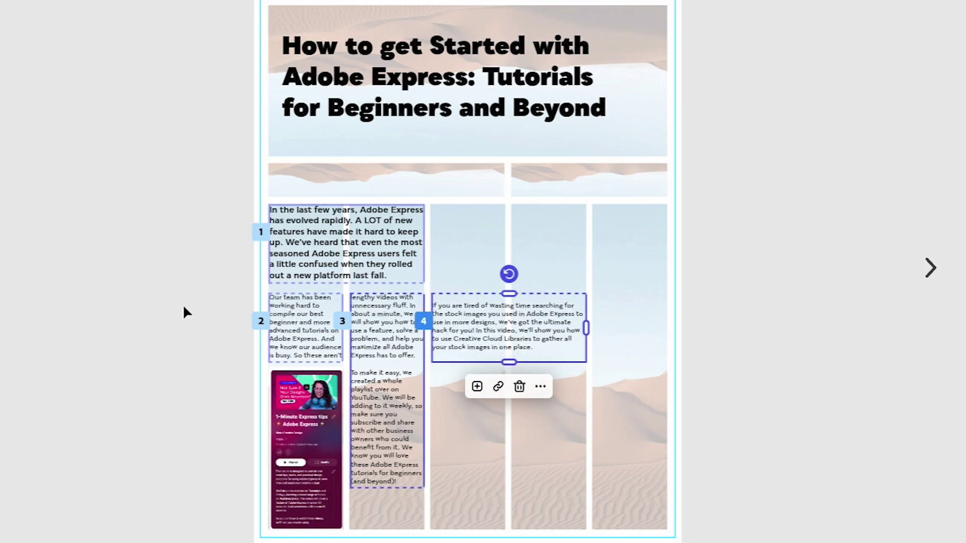
pyautogui.click(78, 245)
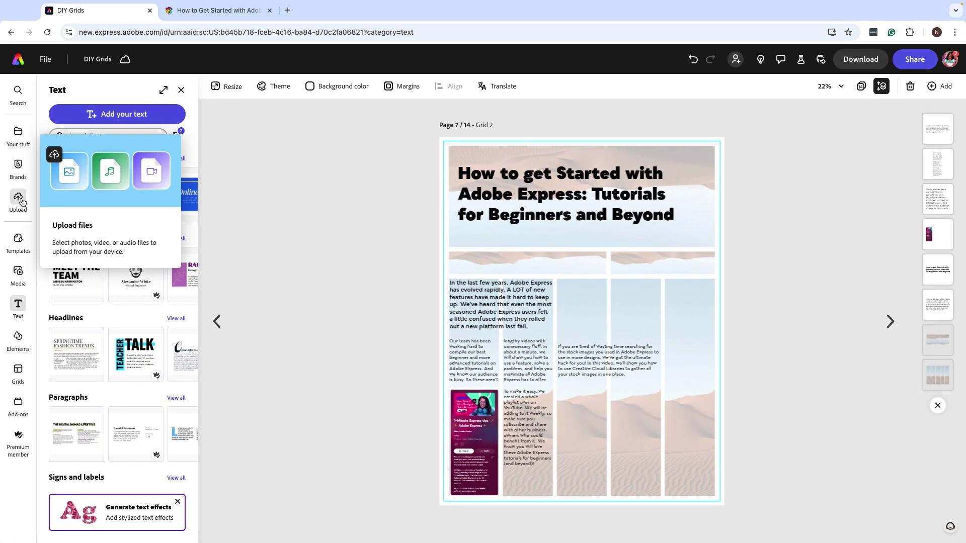
# Paste the Adobe Stock Images video thumbnail beneath the paragraph in columns 3–4 and select the desert photo.
pyautogui.hotkey('ctrl', 'v')
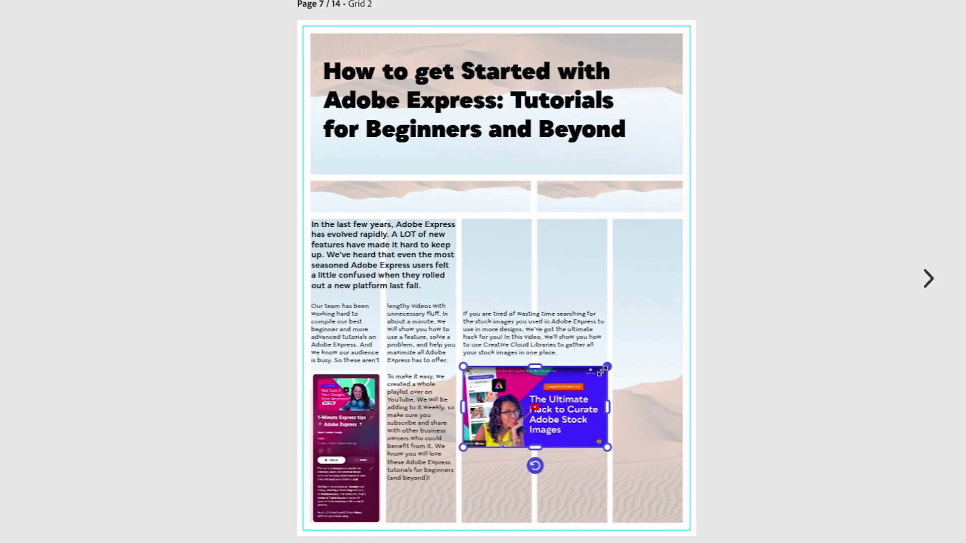
pyautogui.moveTo(565, 408); pyautogui.dragTo(564, 401)
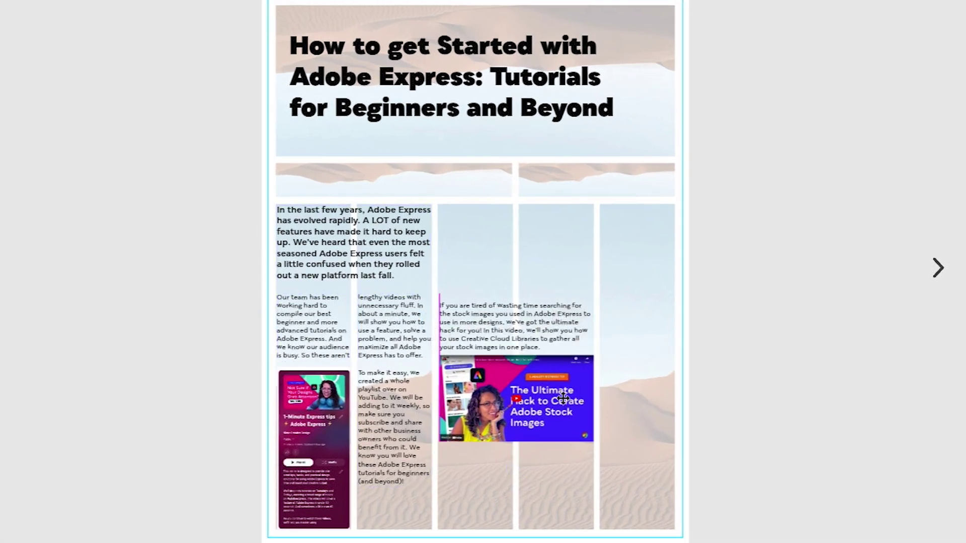
pyautogui.click(842, 273)
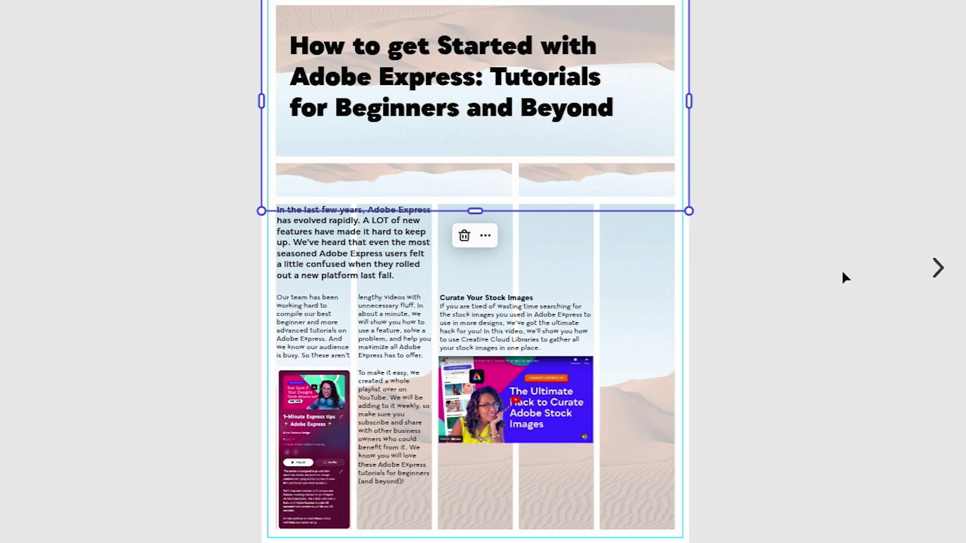
# Delete the desert photo behind the title, leaving the heading on plain white.
pyautogui.press('Delete')
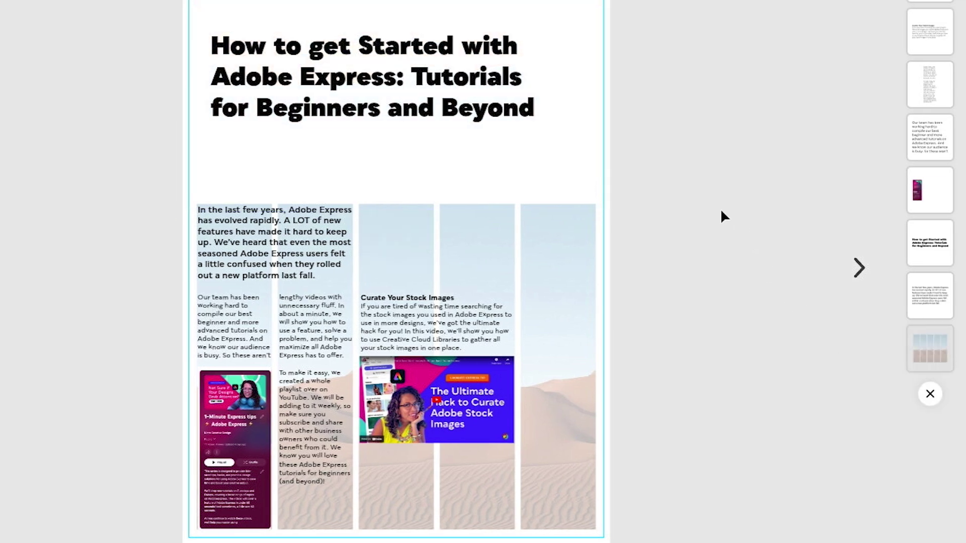